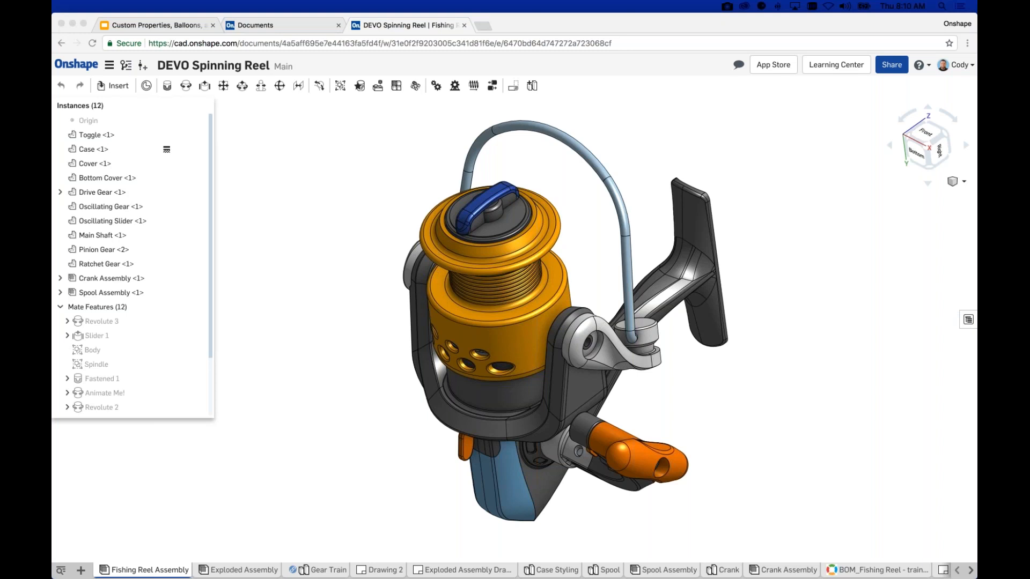
Step: Open the BOM table for the Fishing Reel Assembly and look through its flattened parts list
{"action": "left_click", "coordinate": [890, 344]}
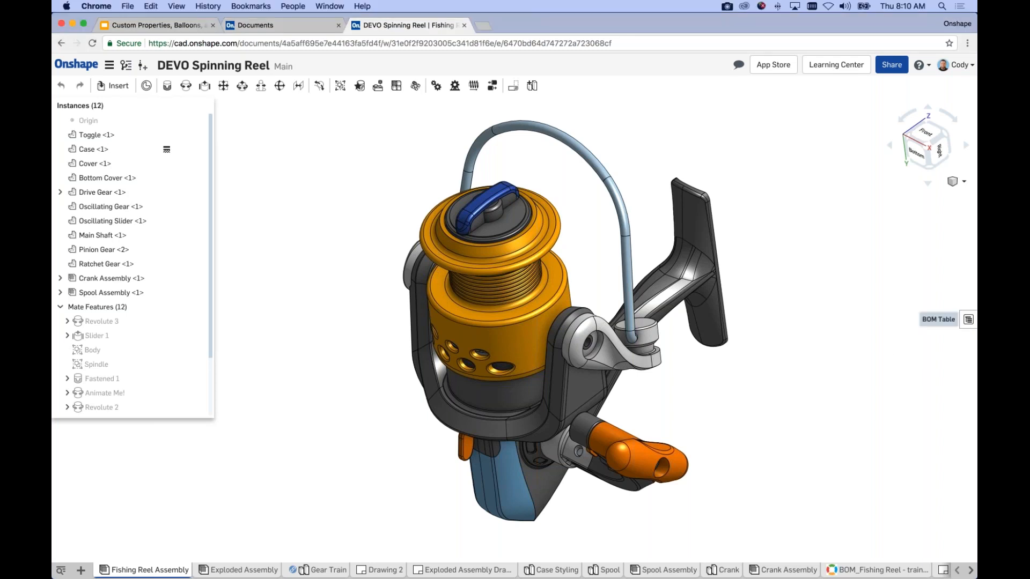
{"action": "left_click", "coordinate": [969, 320]}
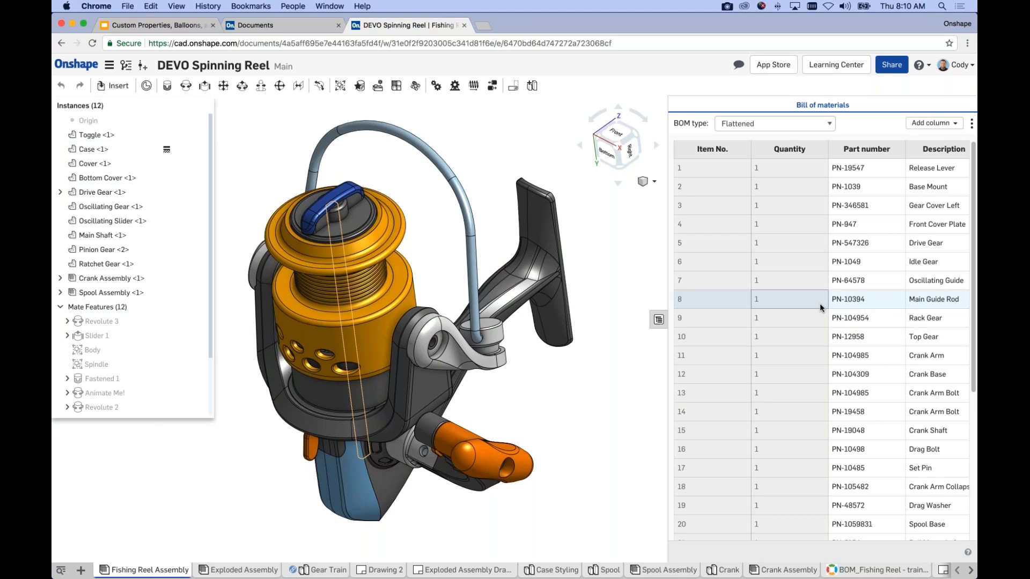
{"action": "middle_click_drag", "start_coordinate": [507, 212], "coordinate": [537, 219]}
{"action": "scroll", "coordinate": [536, 222], "scroll_direction": "down", "scroll_amount": 2}
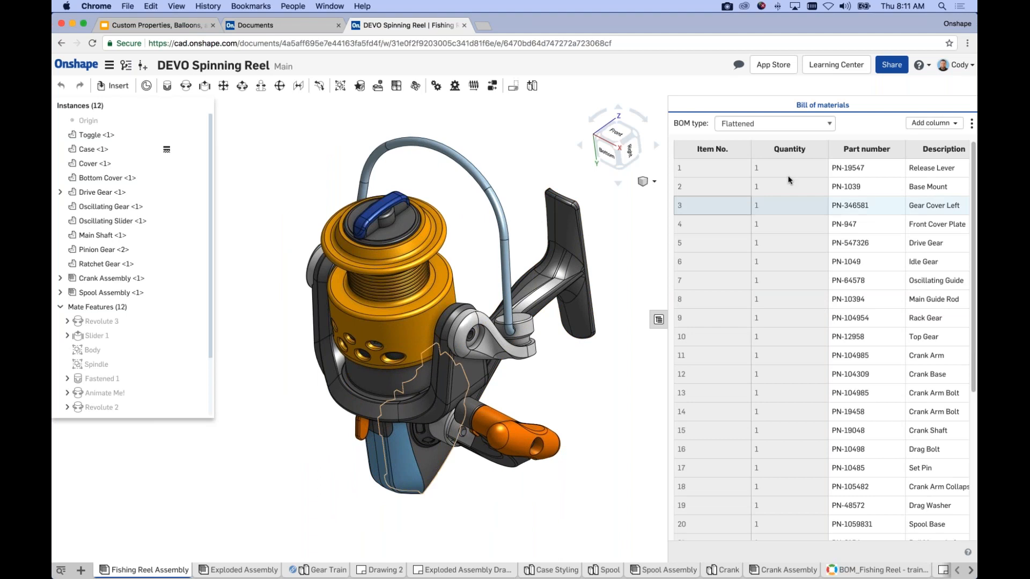
{"action": "scroll", "coordinate": [793, 478], "scroll_direction": "down", "scroll_amount": 1}
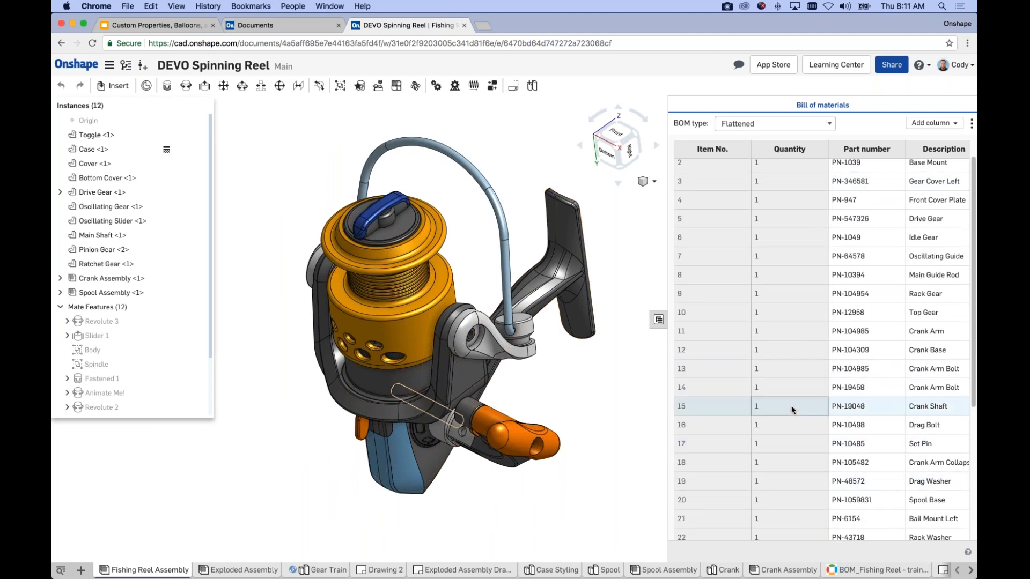
{"action": "scroll", "coordinate": [790, 406], "scroll_direction": "down", "scroll_amount": 5}
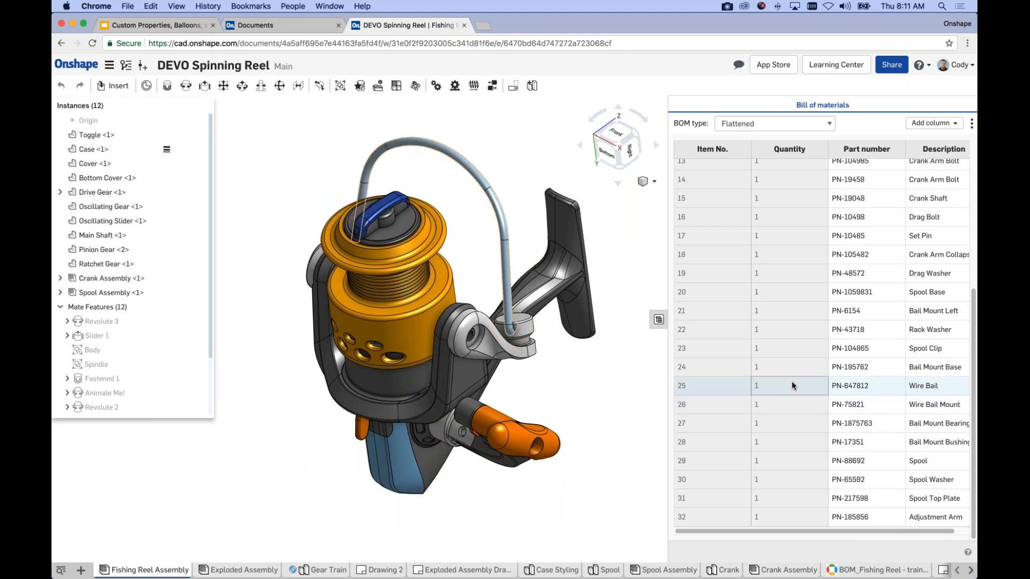
{"action": "scroll", "coordinate": [815, 370], "scroll_direction": "up", "scroll_amount": 1}
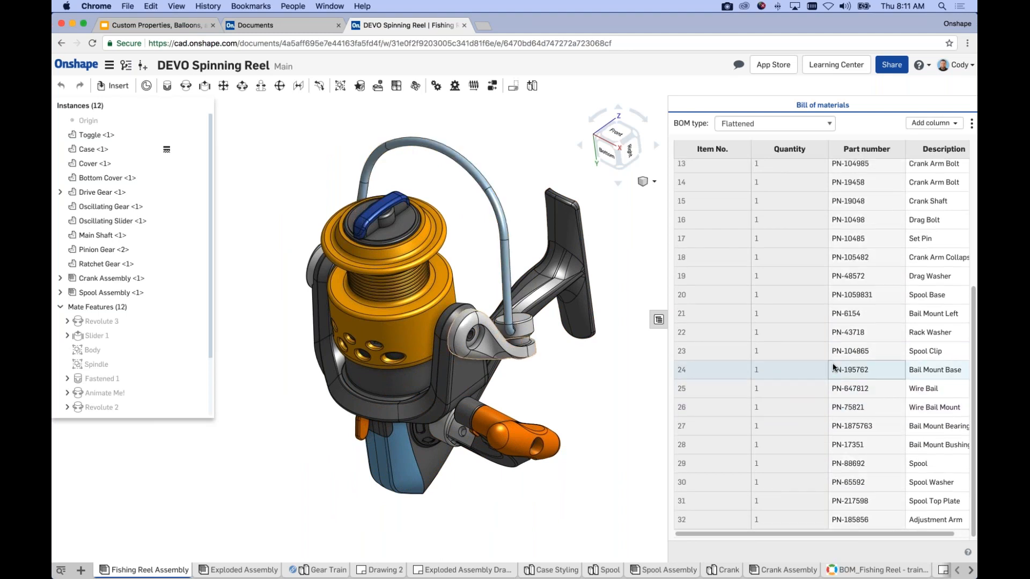
Step: Highlight the Spool Clip and Spool from their bill of materials rows to locate them in the model, and clear the selection
{"action": "left_click", "coordinate": [847, 354]}
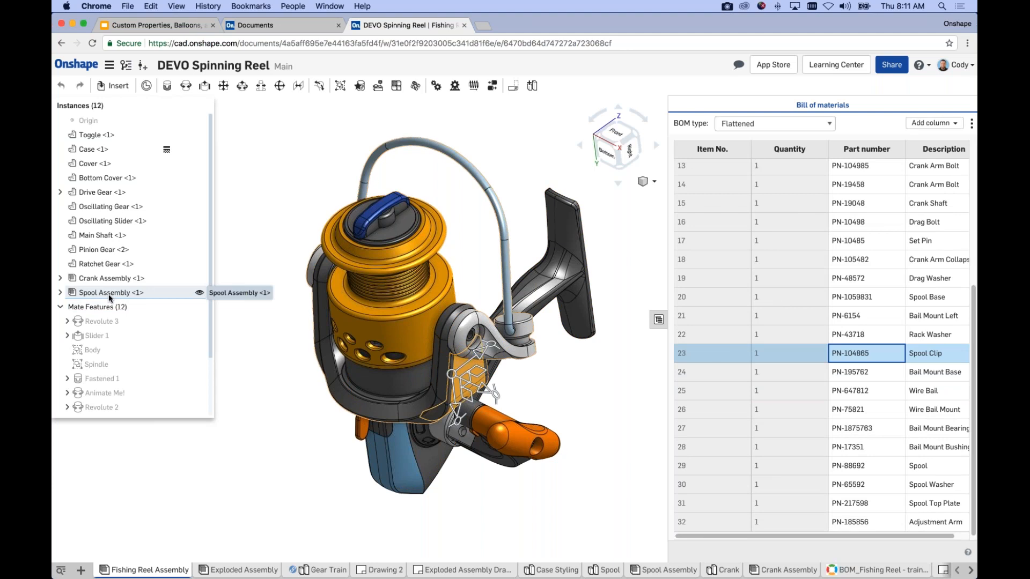
{"action": "scroll", "coordinate": [899, 378], "scroll_direction": "down", "scroll_amount": 1}
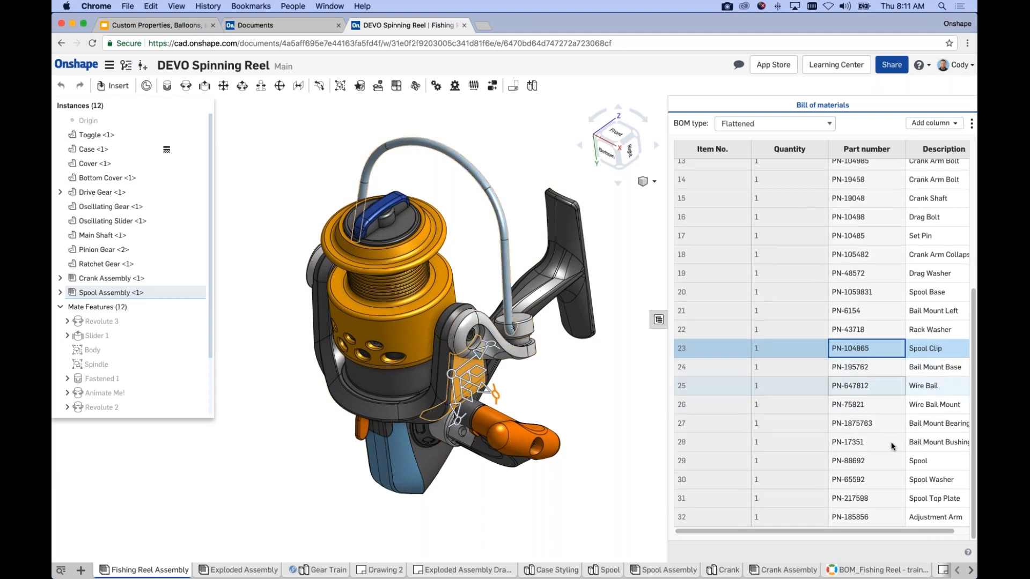
{"action": "left_click", "coordinate": [883, 455]}
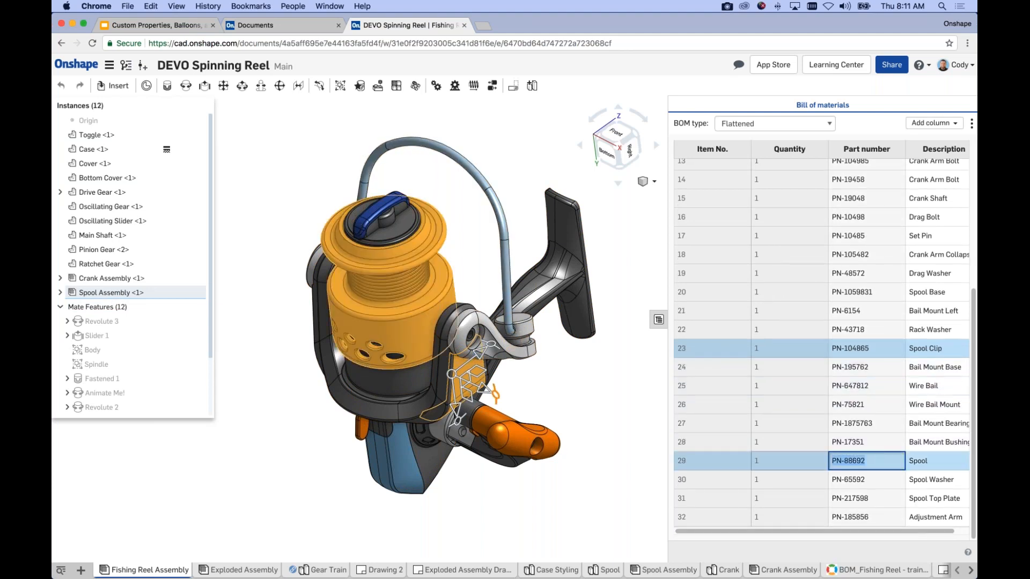
{"action": "left_click", "coordinate": [607, 435]}
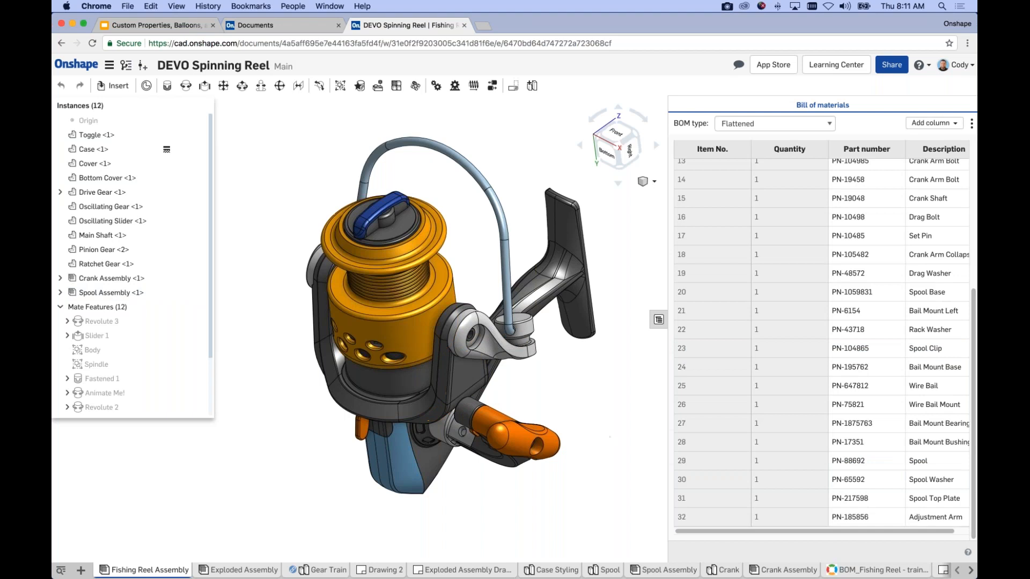
Step: Select the Spool from its bill of materials row and examine the commands available for it and for the Spool Assembly
{"action": "left_click", "coordinate": [886, 463]}
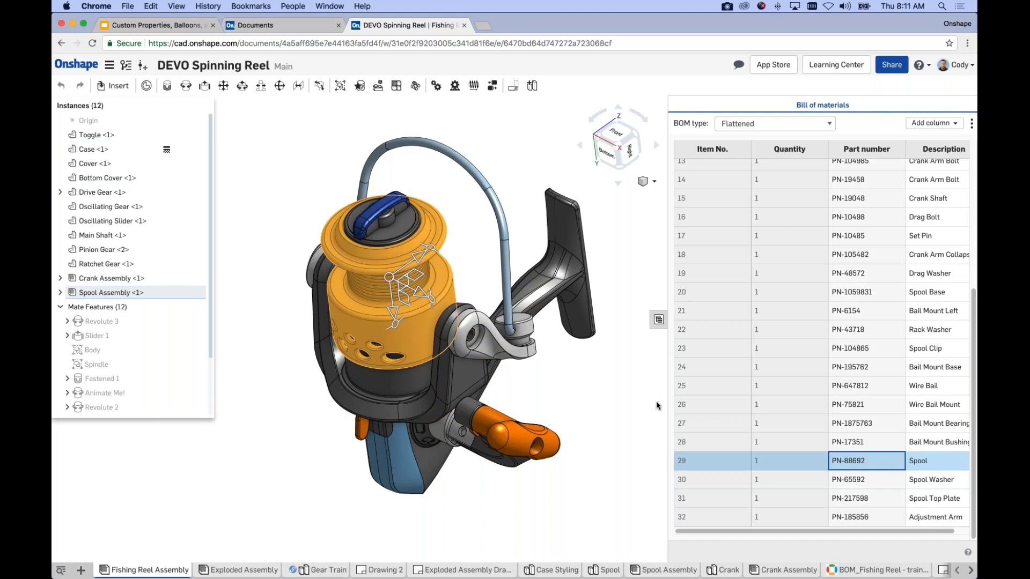
{"action": "right_click", "coordinate": [411, 322]}
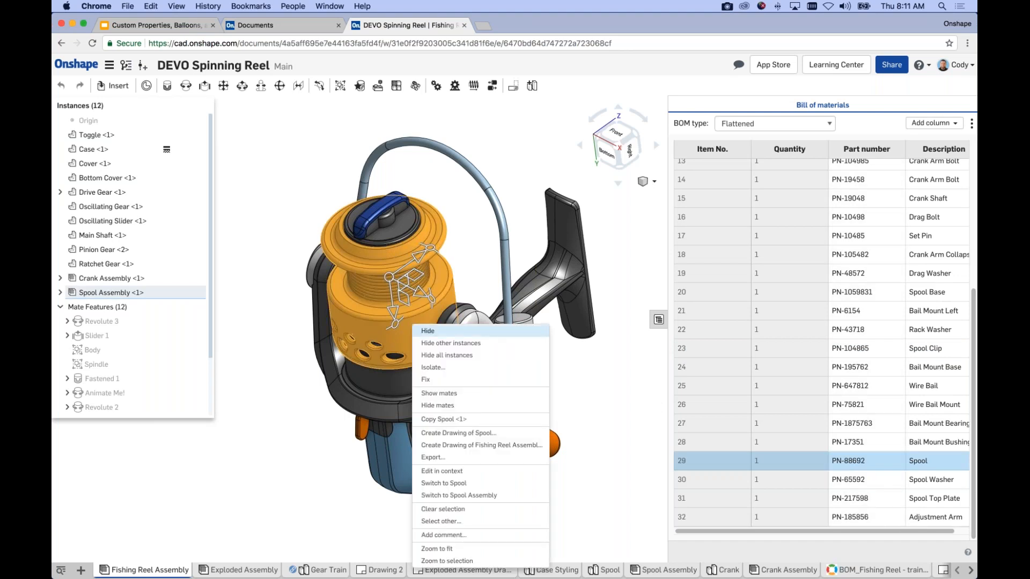
{"action": "left_click", "coordinate": [161, 295]}
{"action": "right_click", "coordinate": [161, 295]}
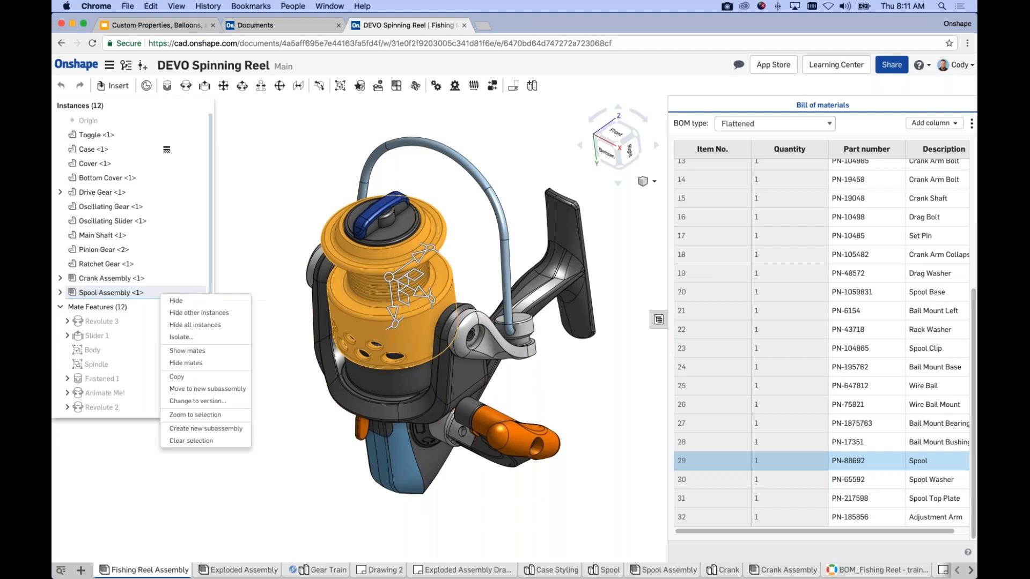
{"action": "left_click", "coordinate": [288, 159]}
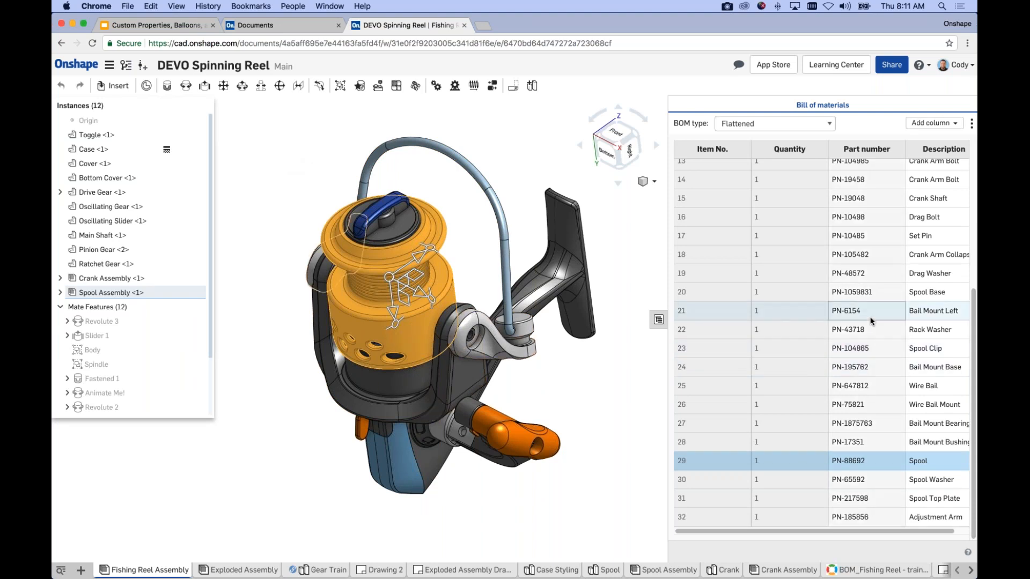
{"action": "right_click", "coordinate": [447, 272]}
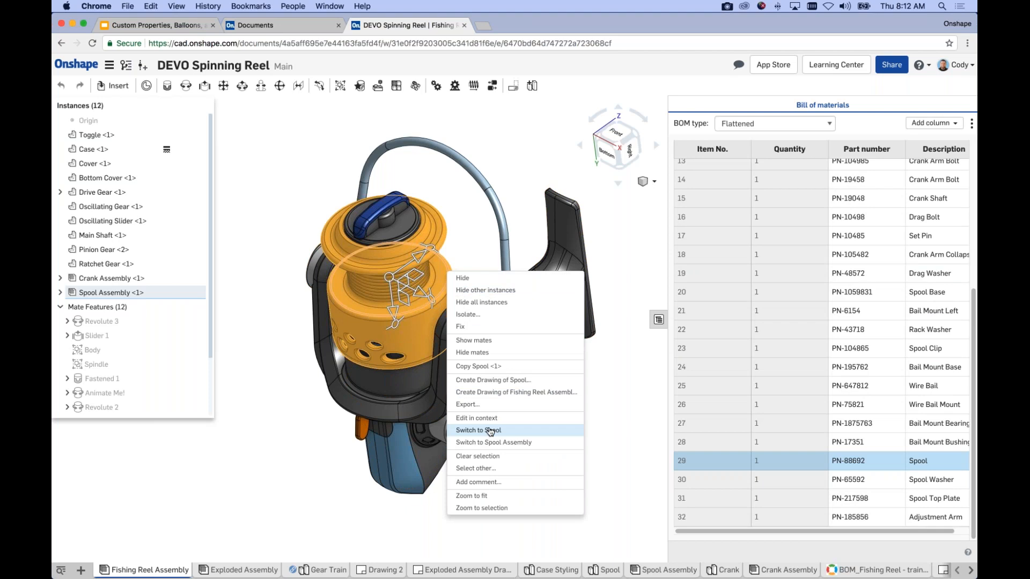
{"action": "left_click", "coordinate": [847, 388]}
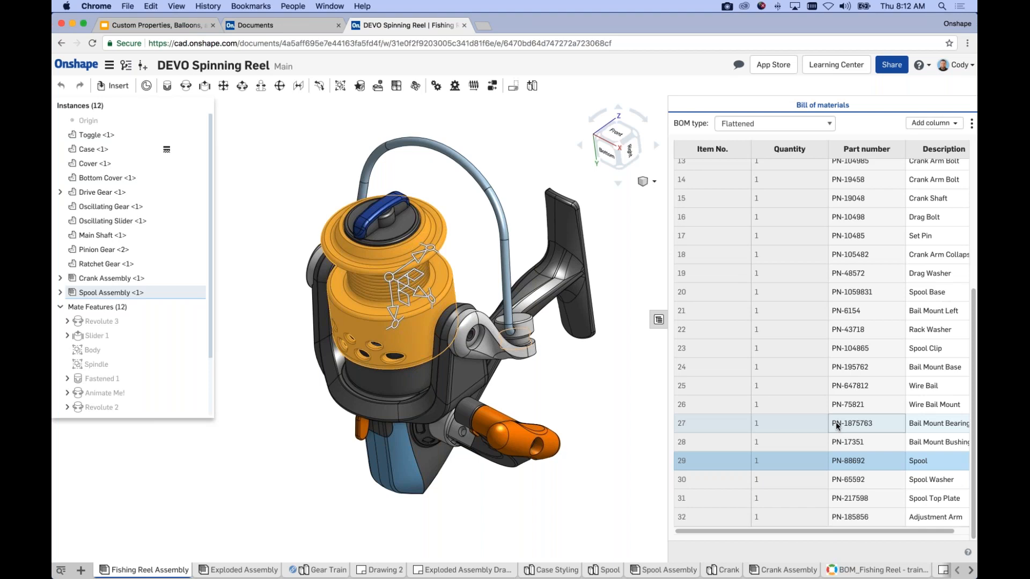
Step: Highlight the Wire Bail Mount, Wire Bail, Spool Clip and Bail Mount Left from the bill of materials, and clear the selection
{"action": "left_click", "coordinate": [852, 405]}
{"action": "left_click", "coordinate": [880, 385]}
{"action": "left_click", "coordinate": [877, 348]}
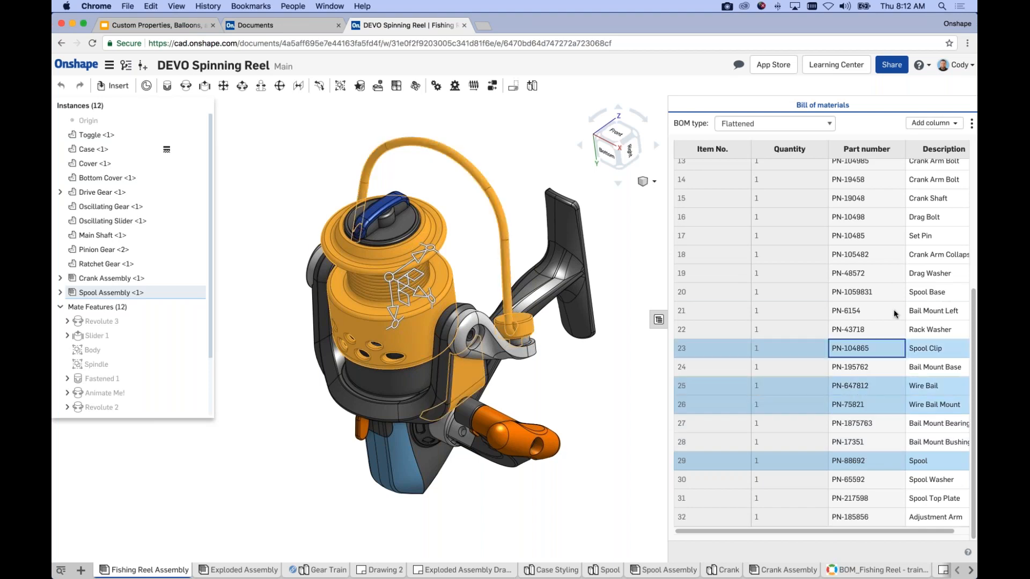
{"action": "left_click", "coordinate": [872, 311]}
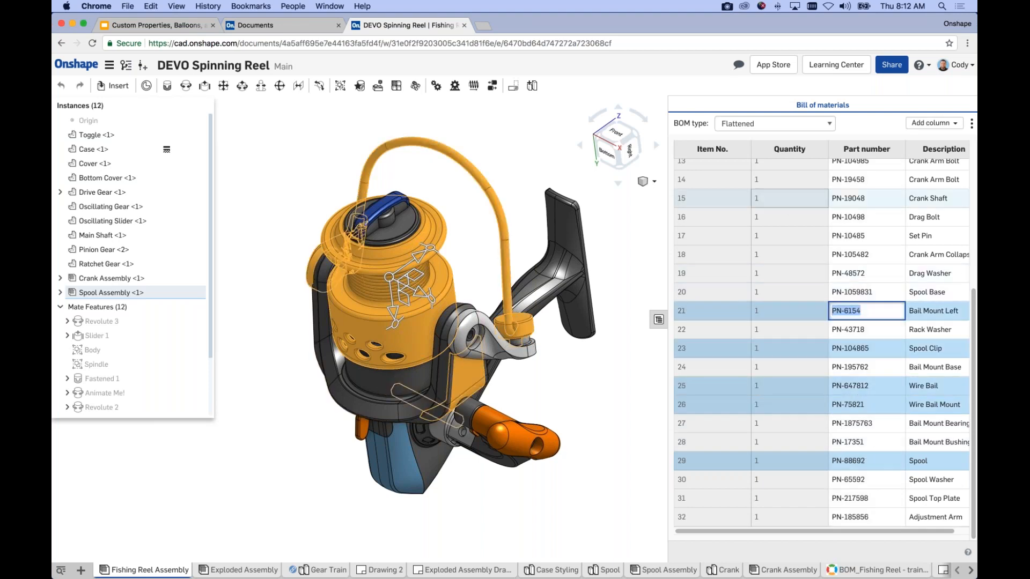
{"action": "key", "text": "space"}
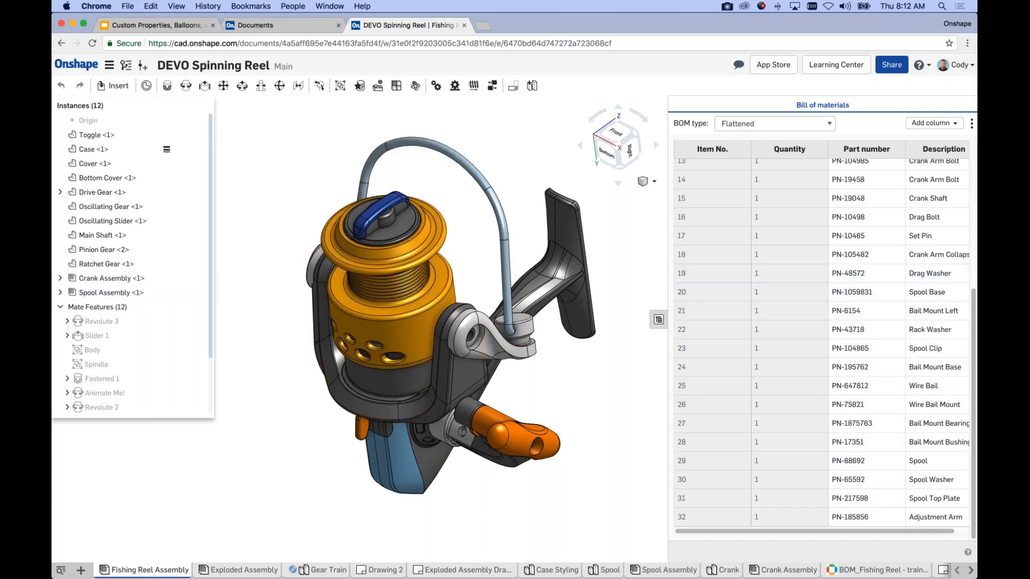
Step: Set the BOM type to Structured and expand the Crank Assembly row to list its parts
{"action": "left_click", "coordinate": [813, 124]}
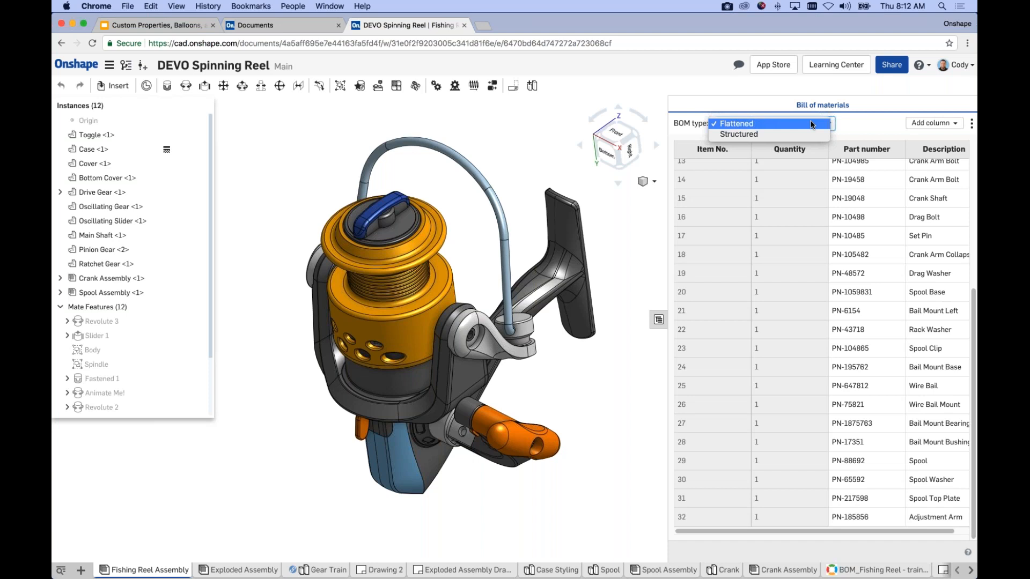
{"action": "left_click", "coordinate": [784, 134]}
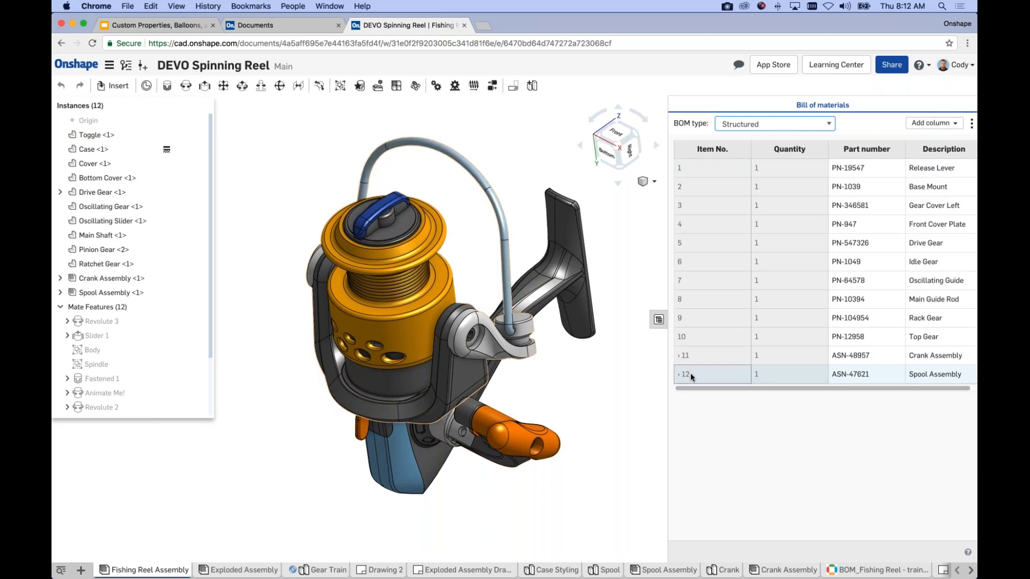
{"action": "left_click", "coordinate": [684, 358]}
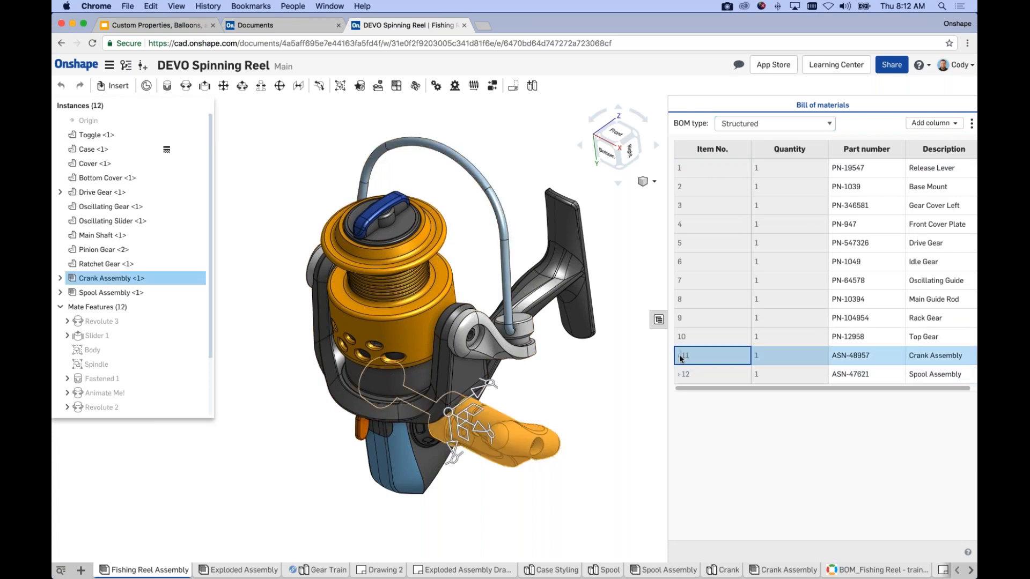
{"action": "left_click", "coordinate": [679, 355]}
{"action": "scroll", "coordinate": [778, 384], "scroll_direction": "down", "scroll_amount": 1}
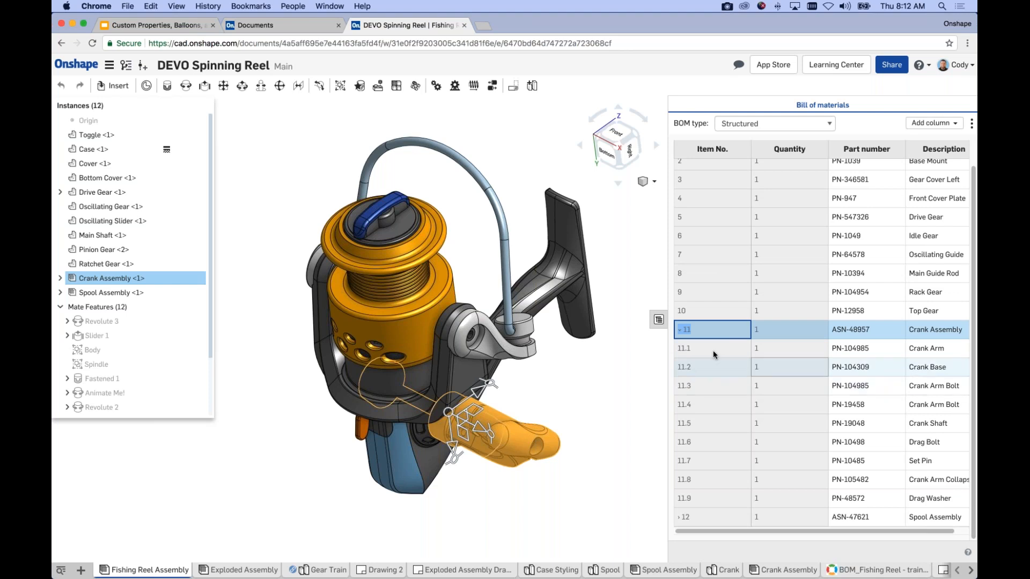
Step: Highlight the Crank Assembly in the model from its bill of materials row and check the available BOM types
{"action": "left_click", "coordinate": [680, 332]}
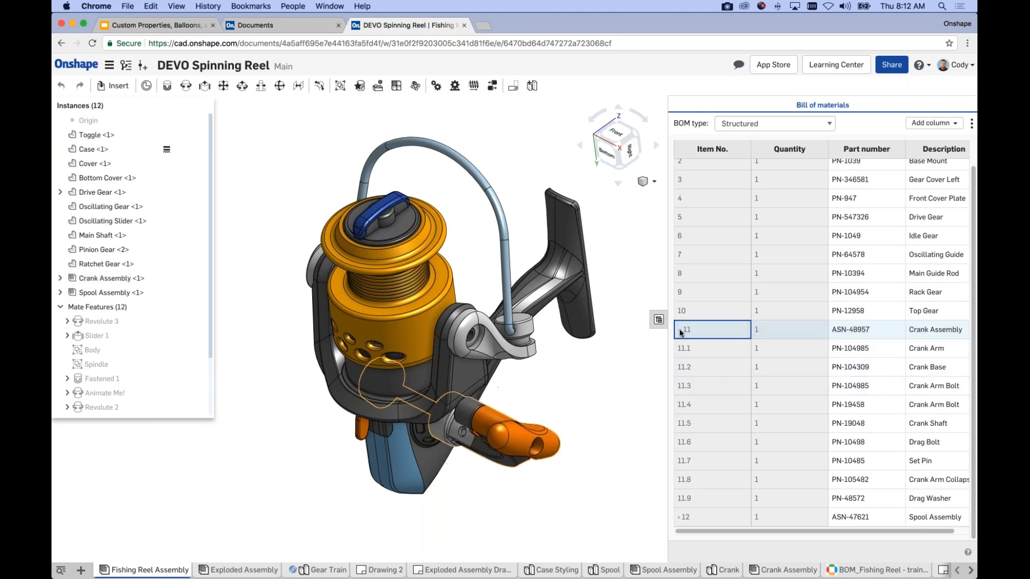
{"action": "left_click", "coordinate": [787, 330]}
{"action": "left_click", "coordinate": [787, 329]}
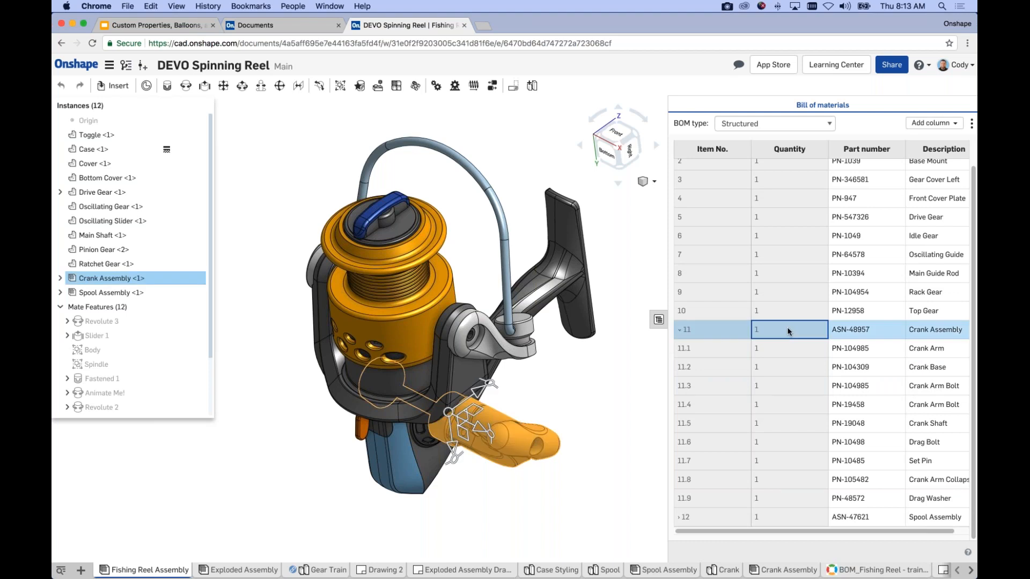
{"action": "left_click", "coordinate": [789, 124]}
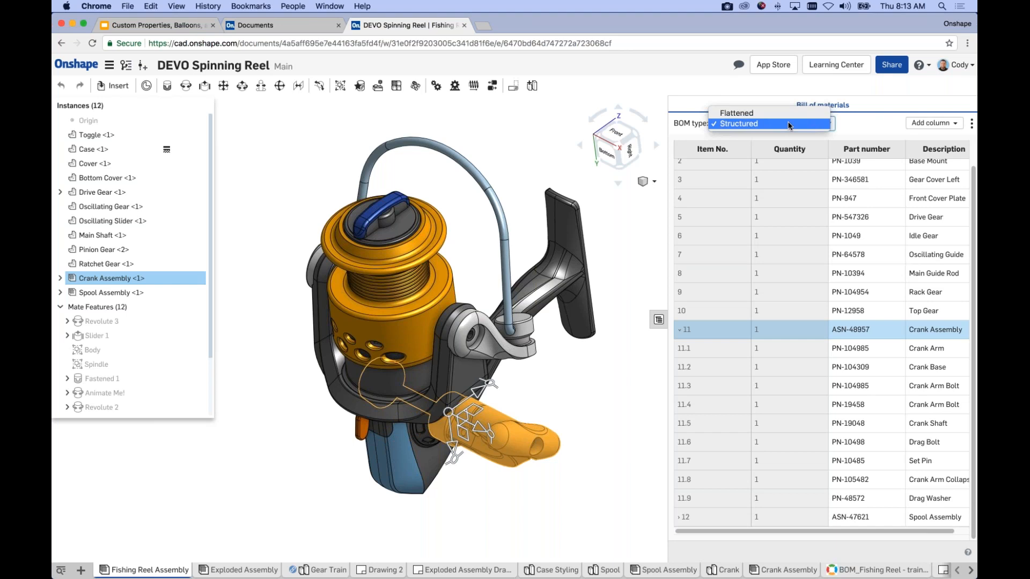
{"action": "left_click", "coordinate": [874, 134]}
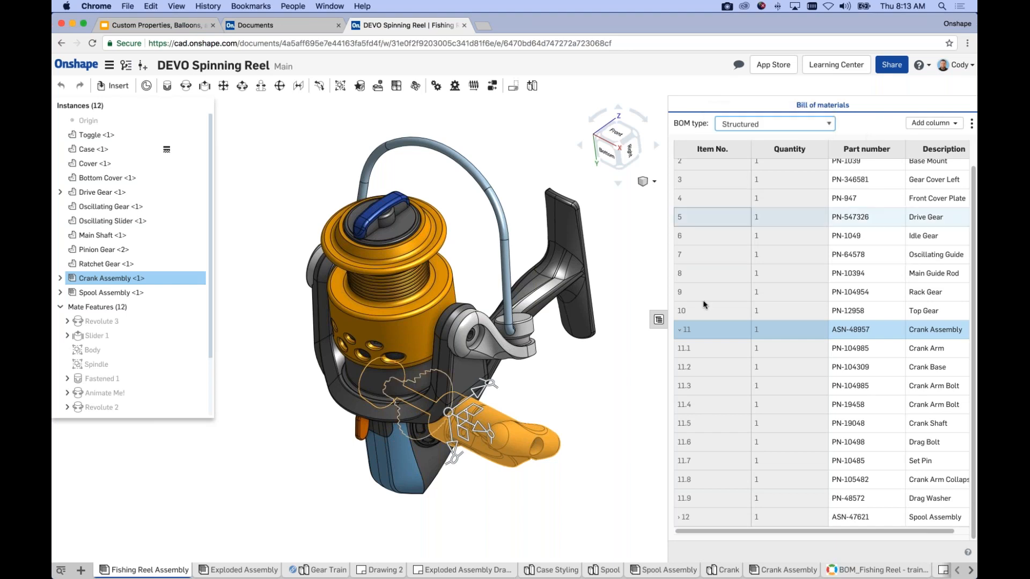
Step: Collapse the Crank Assembly row in the structured bill of materials and clear the selection
{"action": "left_click", "coordinate": [678, 329]}
{"action": "left_click", "coordinate": [677, 326]}
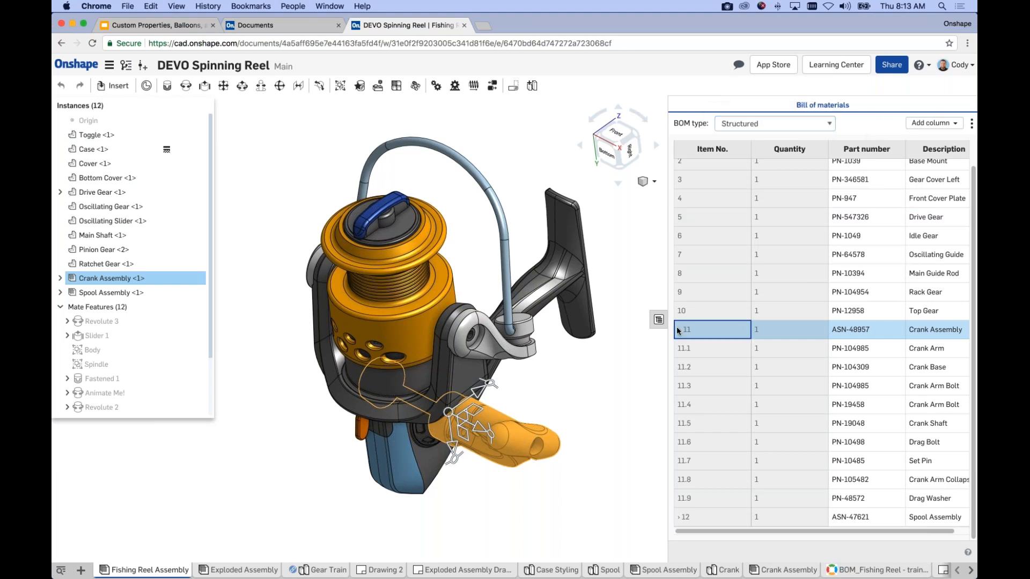
{"action": "left_click", "coordinate": [679, 328]}
{"action": "left_click", "coordinate": [680, 328]}
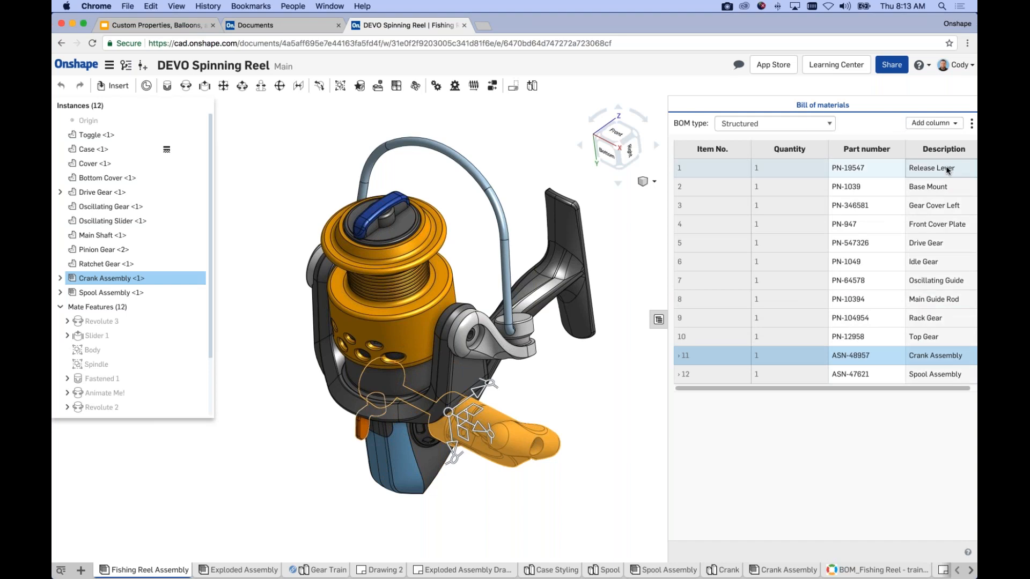
{"action": "middle_click_drag", "start_coordinate": [529, 169], "coordinate": [534, 170]}
{"action": "left_click", "coordinate": [533, 170]}
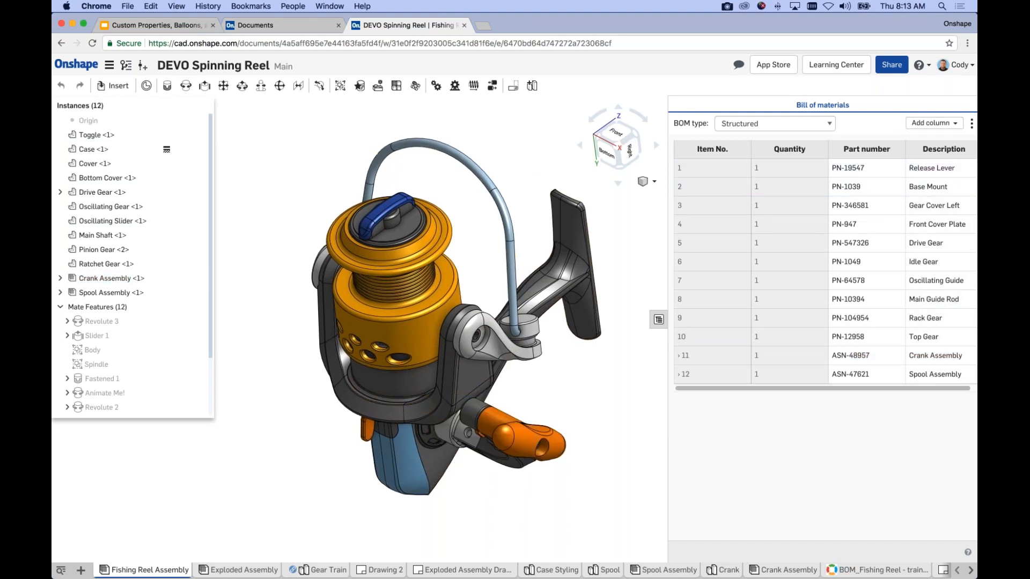
Step: Review the workspace properties of the Fishing Reel Assembly and close them without changes
{"action": "left_click", "coordinate": [110, 65]}
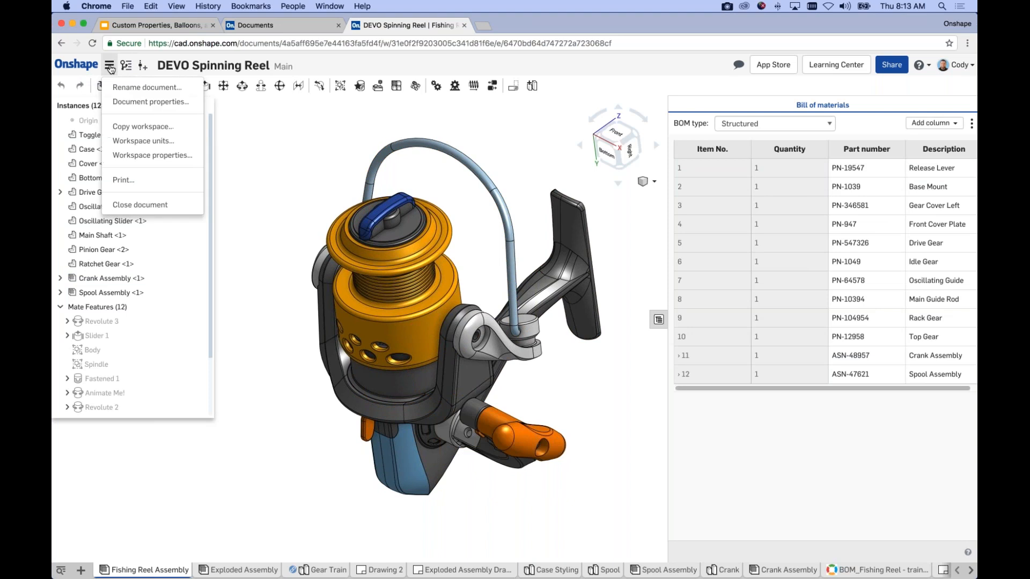
{"action": "left_click", "coordinate": [133, 155]}
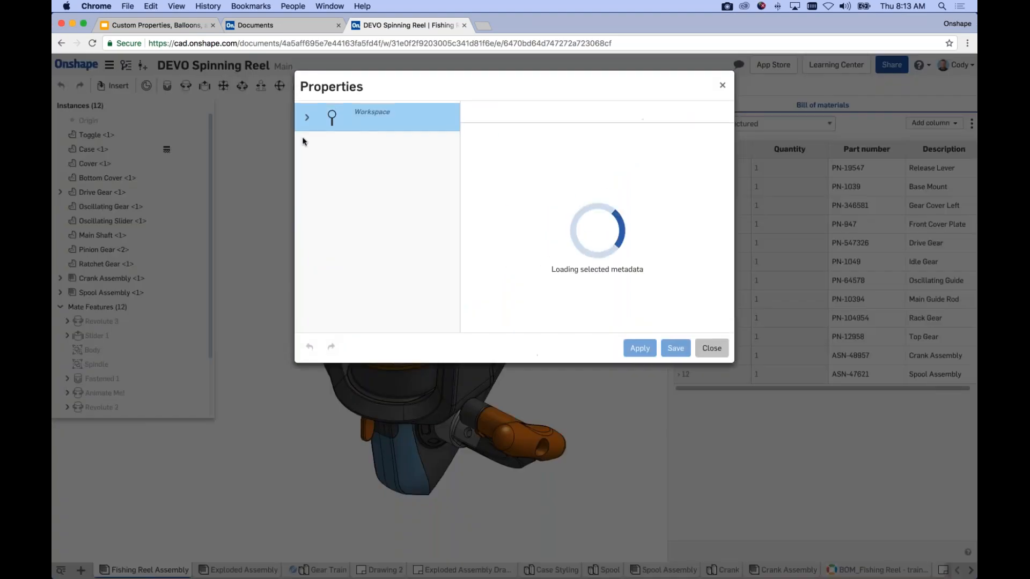
{"action": "left_click", "coordinate": [379, 155]}
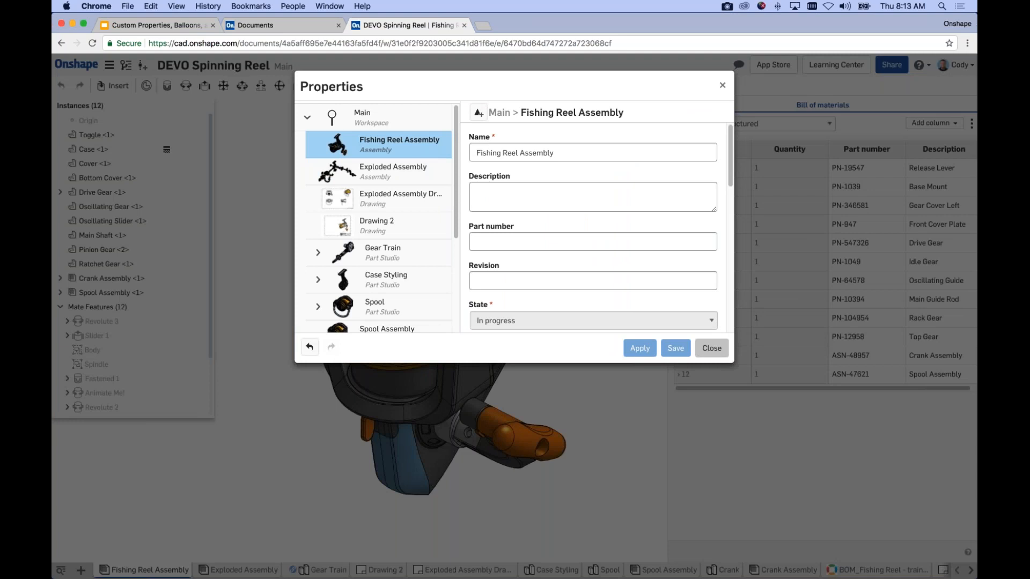
{"action": "left_click", "coordinate": [713, 349]}
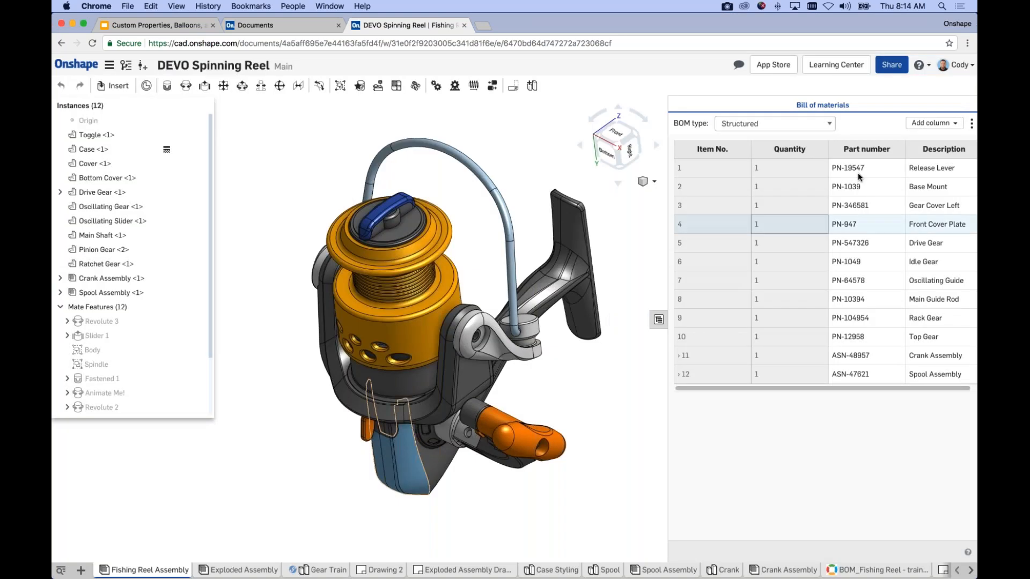
Step: Set the Release Lever's part number to PN-10492 in the bill of materials and widen the table panel to show all columns
{"action": "double_click", "coordinate": [880, 166]}
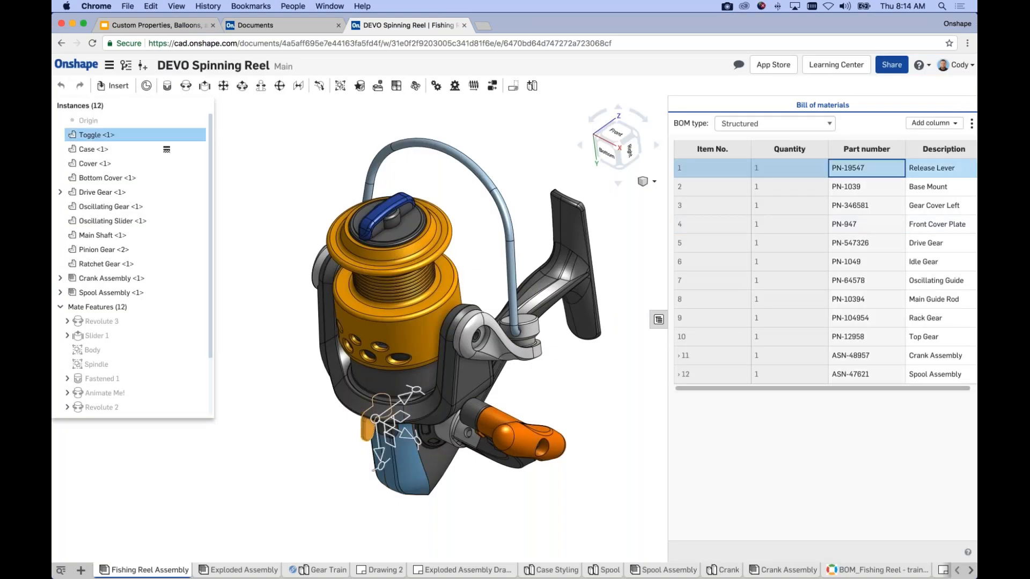
{"action": "type", "text": "PN-10492"}
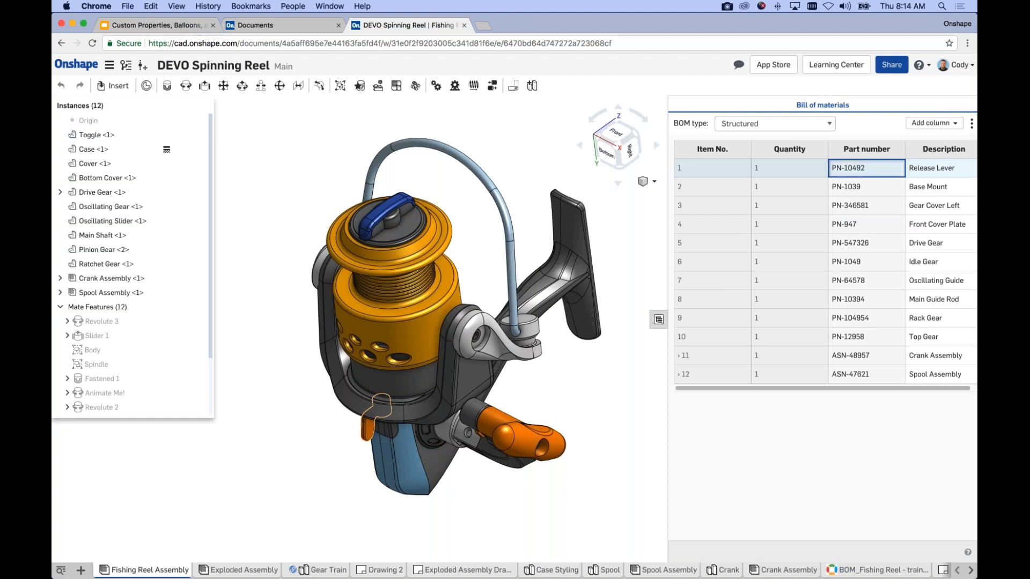
{"action": "key", "text": "Return"}
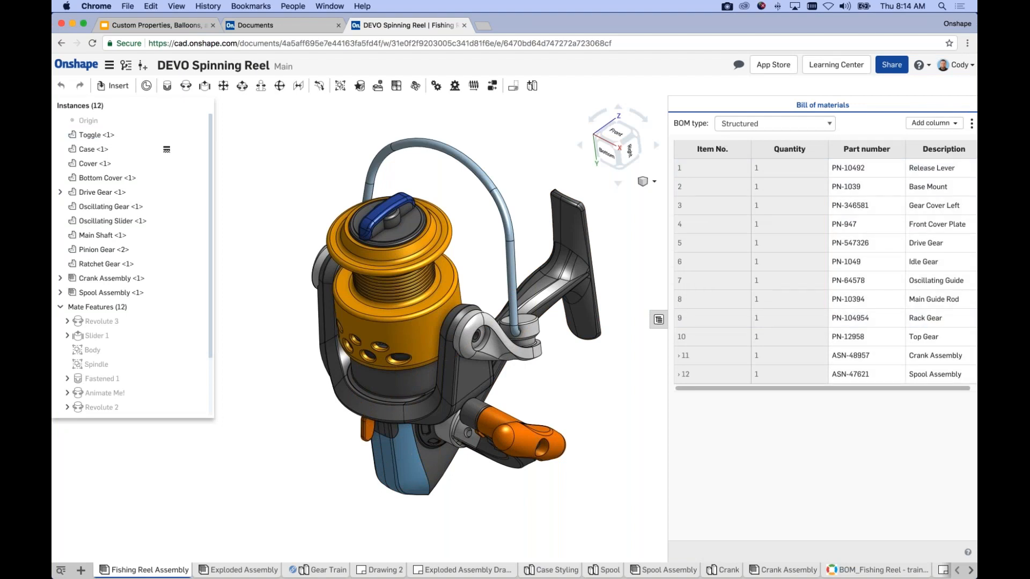
{"action": "left_click_drag", "start_coordinate": [668, 390], "coordinate": [634, 389]}
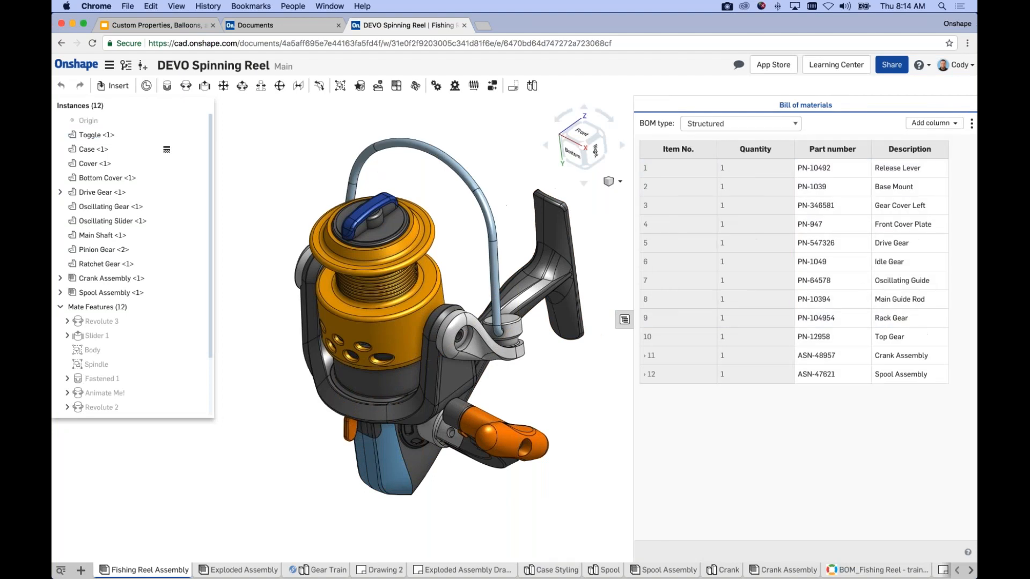
Step: Check which property columns can be added to the bill of materials and the move and remove options of the Description column
{"action": "left_click", "coordinate": [948, 123]}
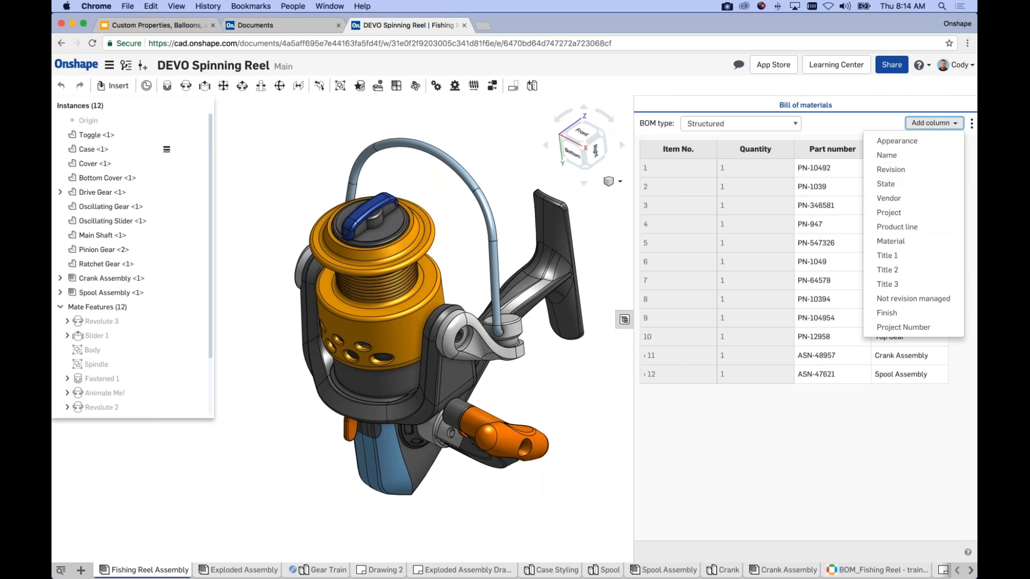
{"action": "left_click", "coordinate": [861, 121]}
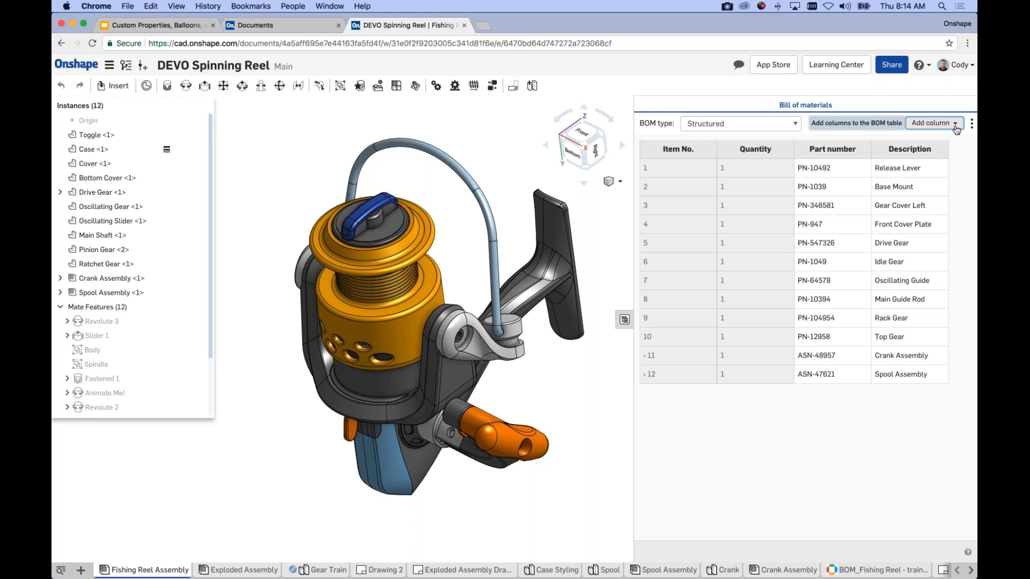
{"action": "right_click", "coordinate": [911, 152]}
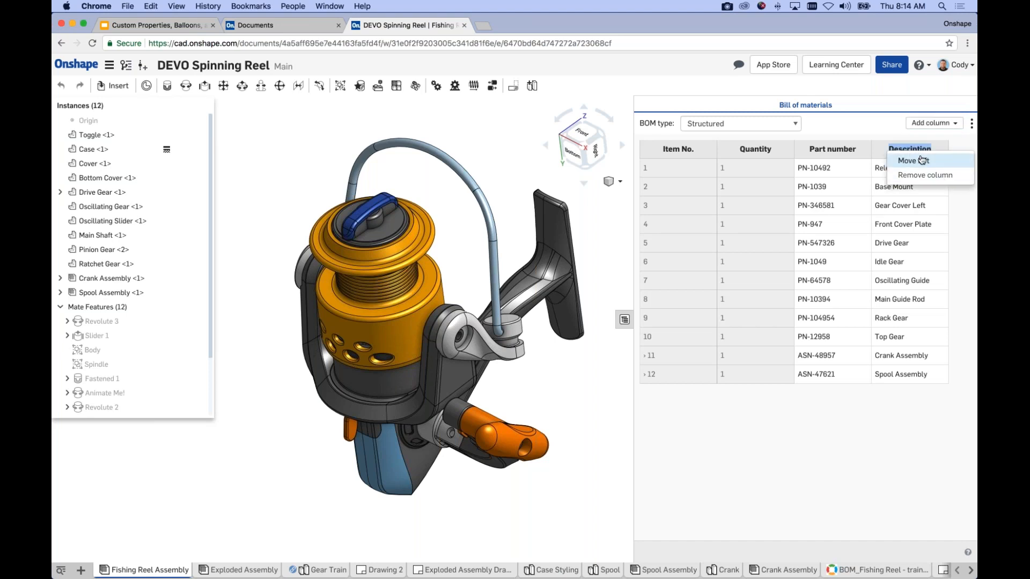
{"action": "left_click", "coordinate": [862, 126]}
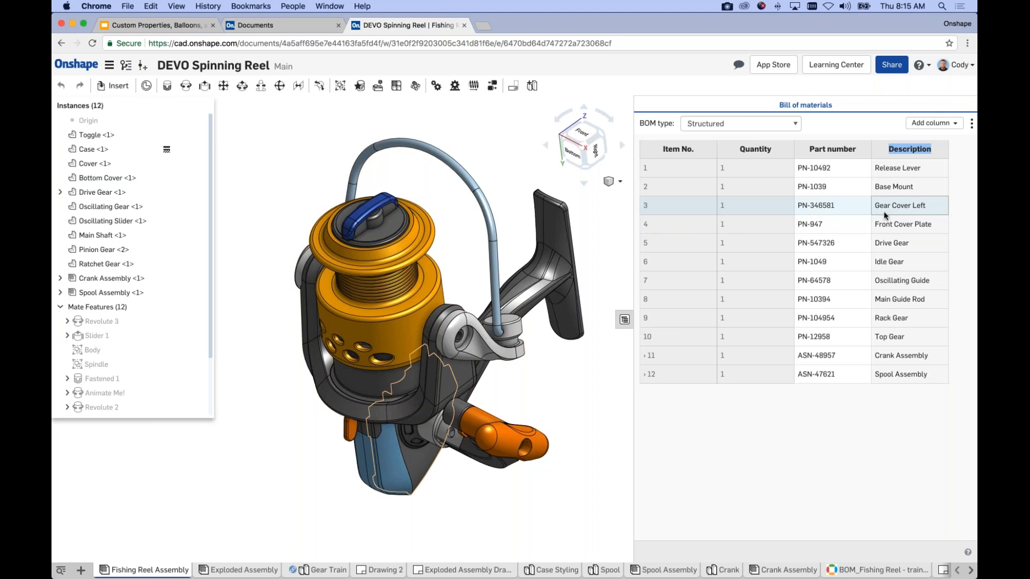
{"action": "left_click", "coordinate": [899, 168]}
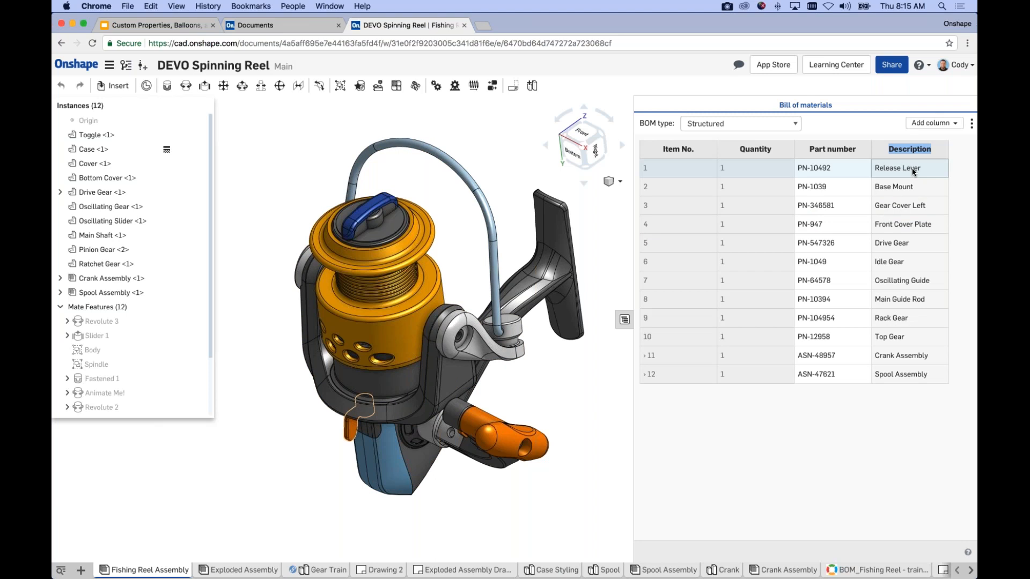
{"action": "left_click", "coordinate": [961, 148]}
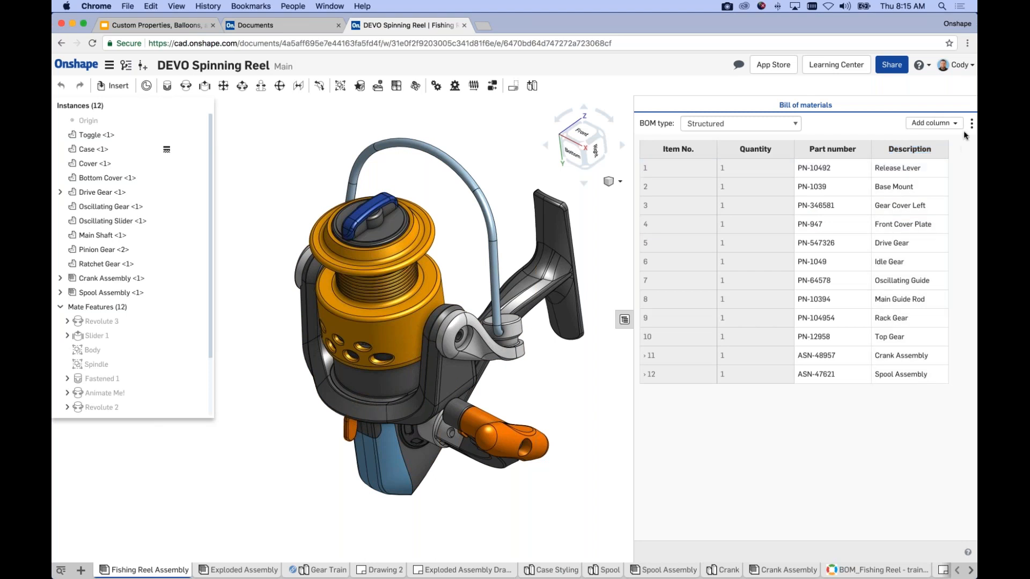
Step: Check the table's CSV export option and the exclude and expand options of the Crank Assembly, Top Gear and Rack Gear rows
{"action": "left_click", "coordinate": [971, 123]}
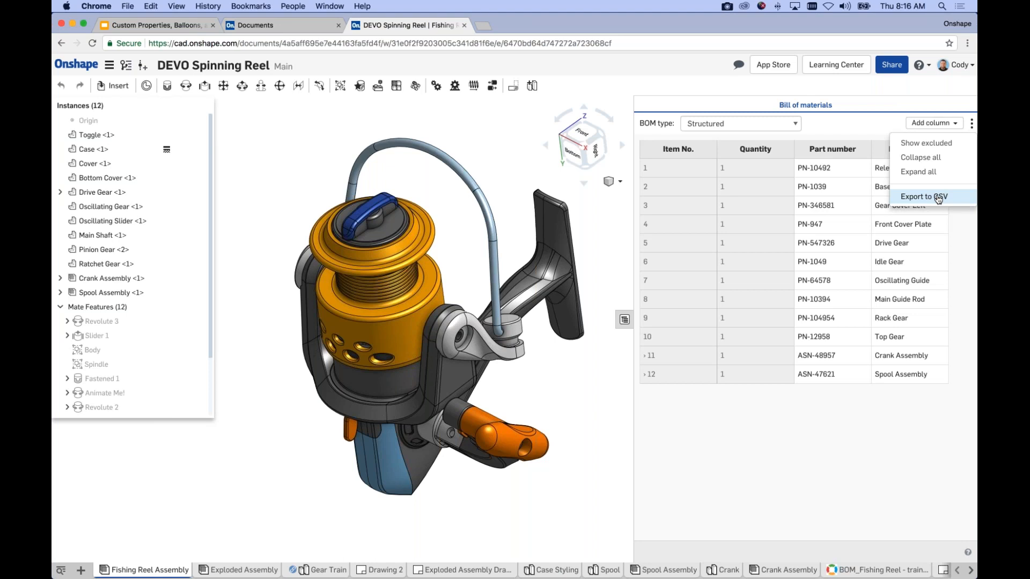
{"action": "left_click", "coordinate": [847, 412]}
{"action": "right_click", "coordinate": [838, 355]}
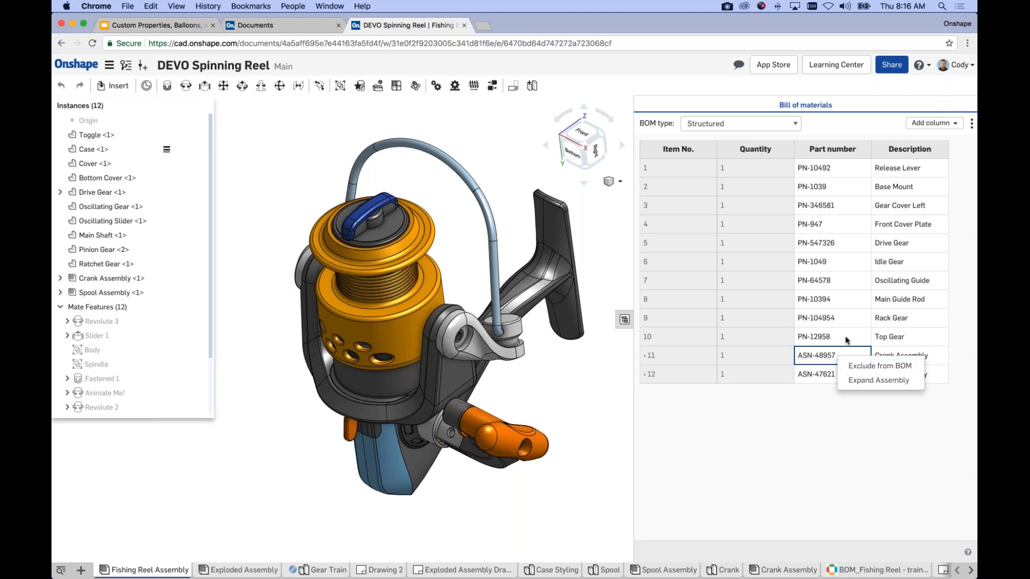
{"action": "right_click", "coordinate": [843, 340]}
{"action": "left_click", "coordinate": [872, 426]}
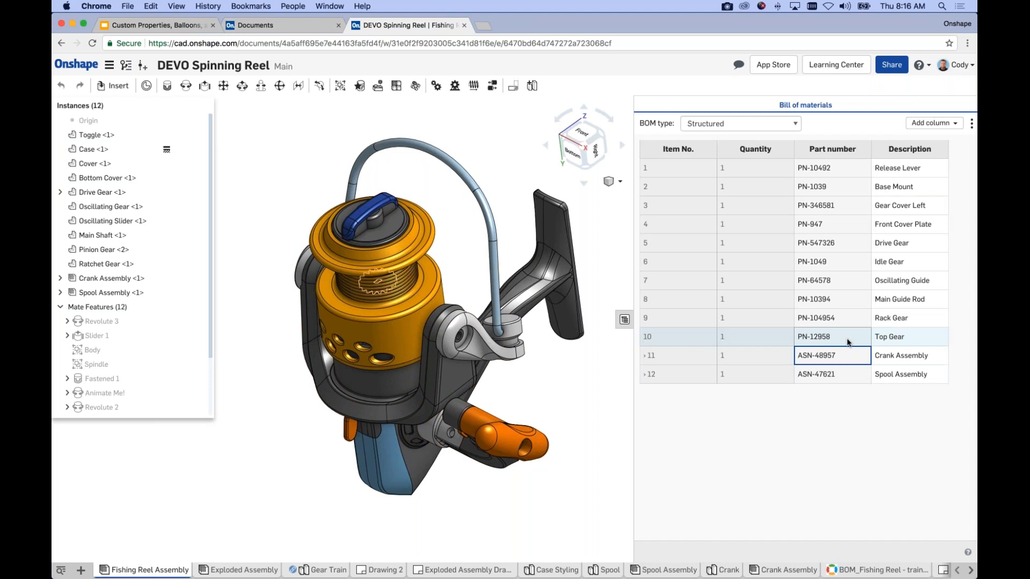
{"action": "left_click", "coordinate": [893, 432]}
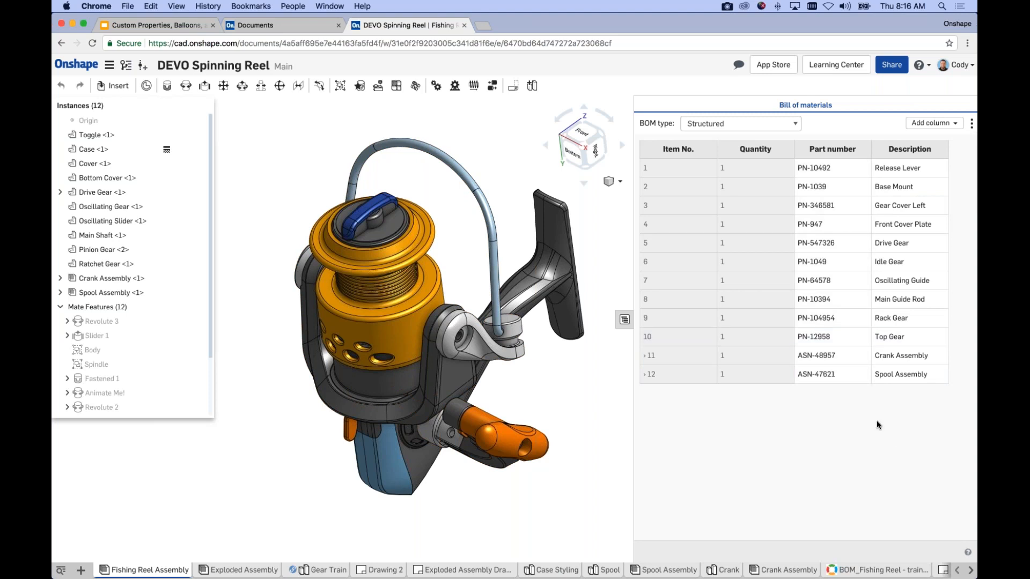
{"action": "right_click", "coordinate": [857, 319]}
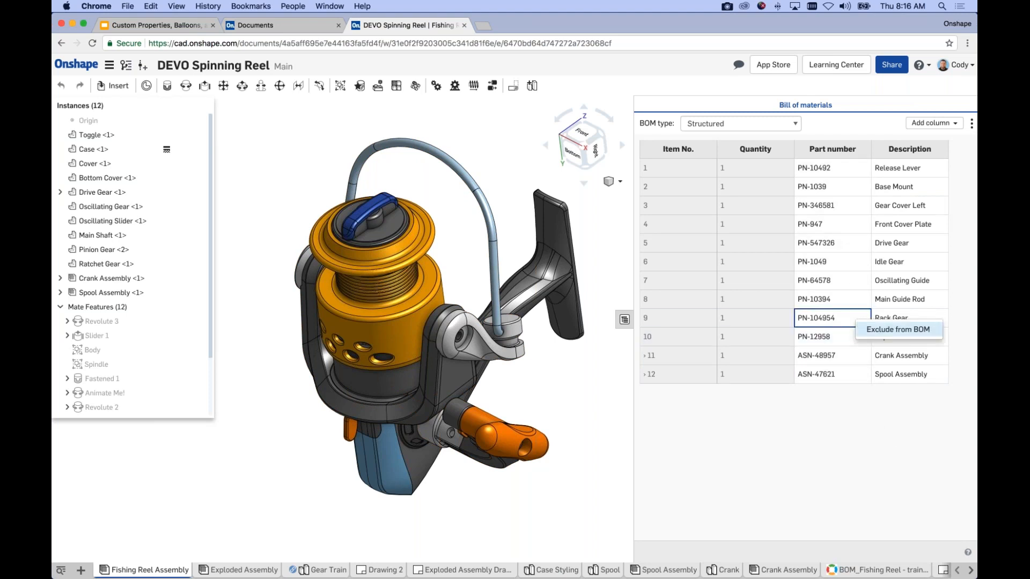
{"action": "left_click", "coordinate": [838, 400]}
{"action": "left_click", "coordinate": [842, 401]}
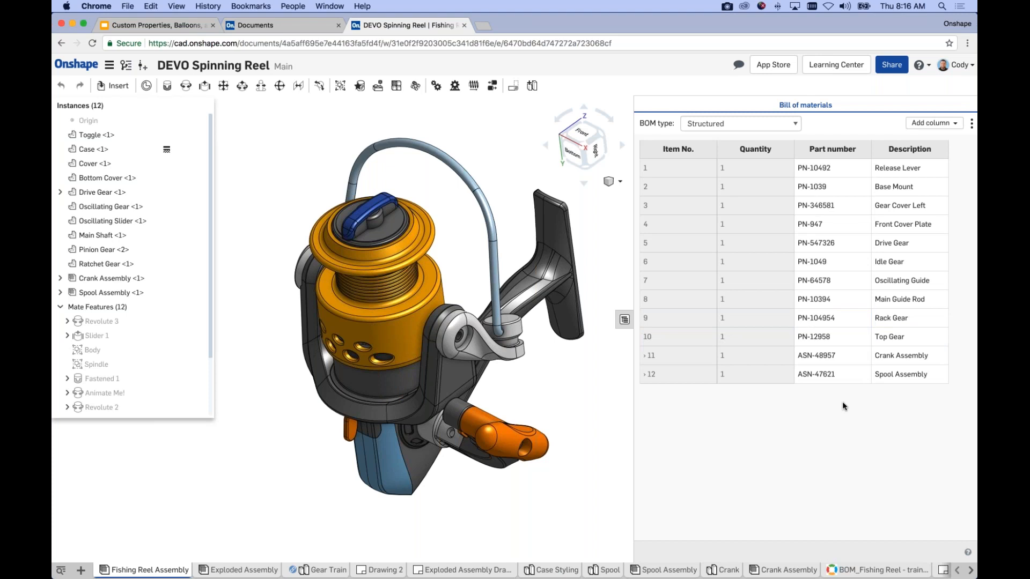
Step: Review the bill of materials table options and the instance list, and hide and reshow the bill of materials panel
{"action": "left_click", "coordinate": [971, 123]}
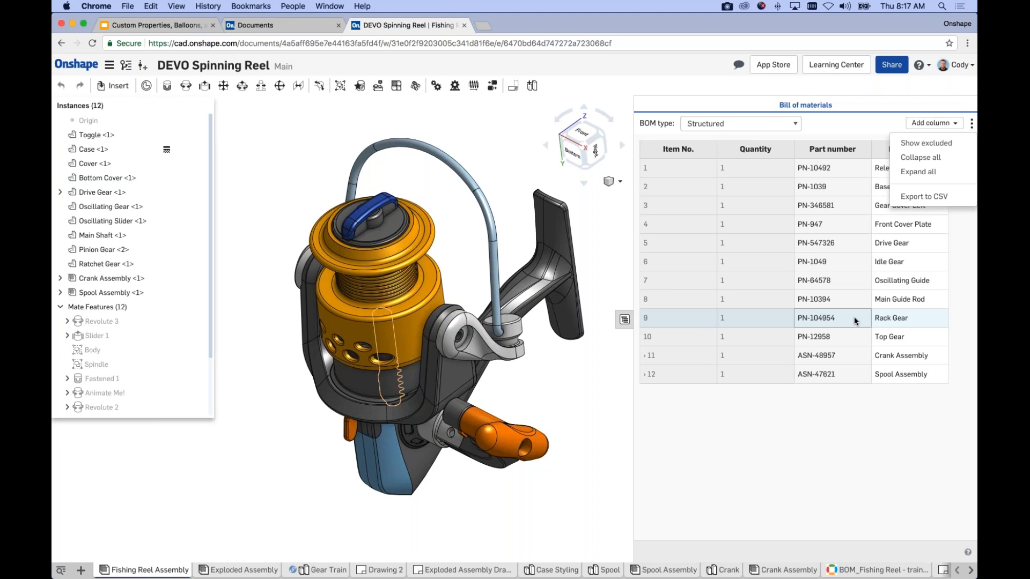
{"action": "left_click", "coordinate": [877, 454]}
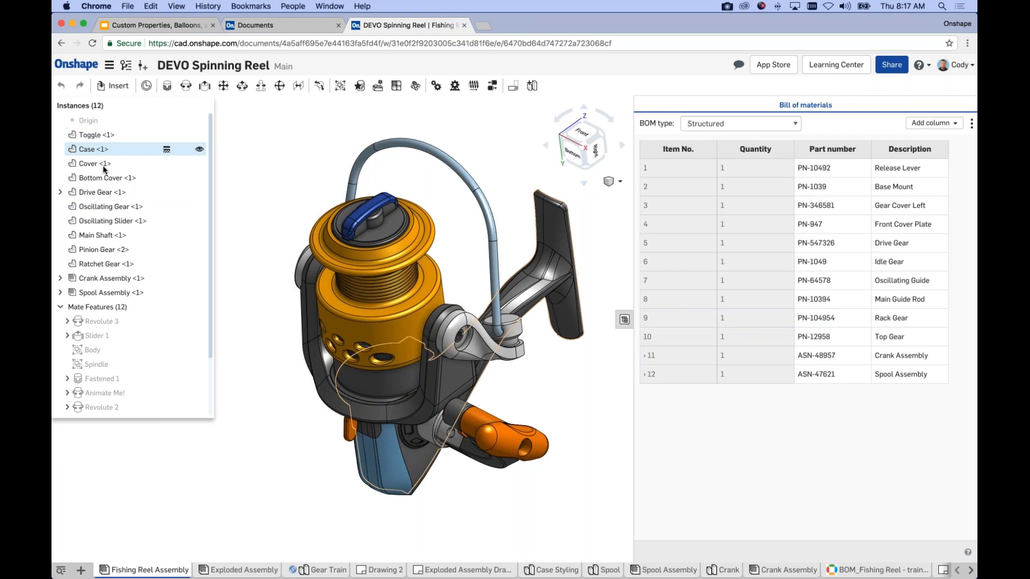
{"action": "left_click", "coordinate": [111, 203]}
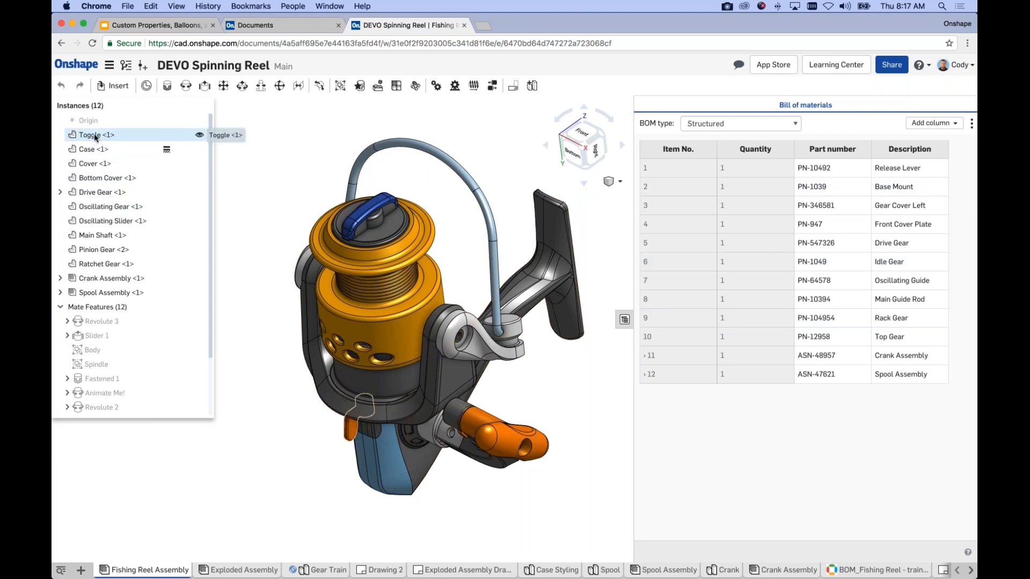
{"action": "mouse_move", "coordinate": [96, 138]}
{"action": "left_mouse_down"}
{"action": "mouse_move", "coordinate": [105, 154]}
{"action": "mouse_move", "coordinate": [106, 132]}
{"action": "left_mouse_up"}
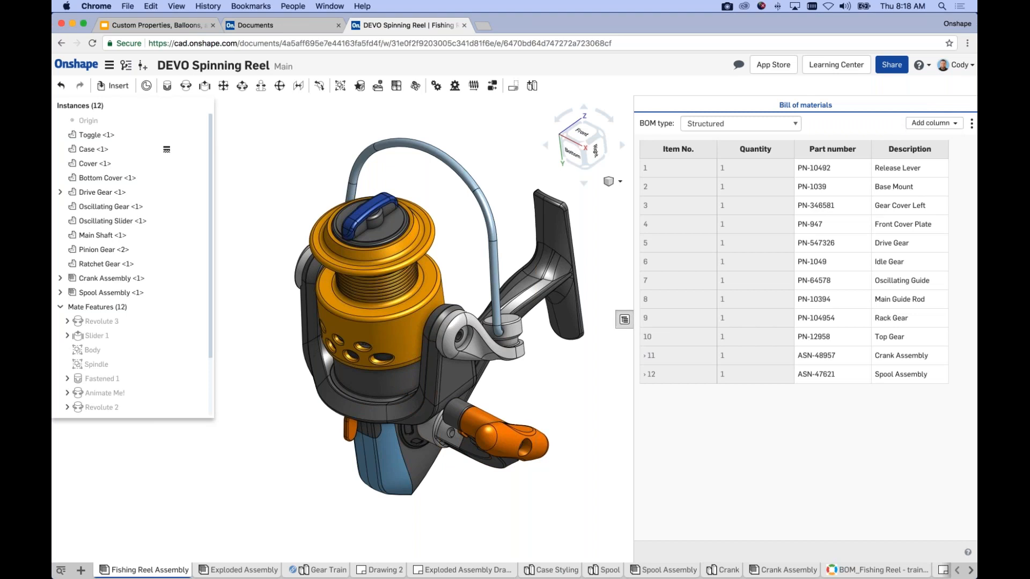
{"action": "left_click", "coordinate": [624, 320]}
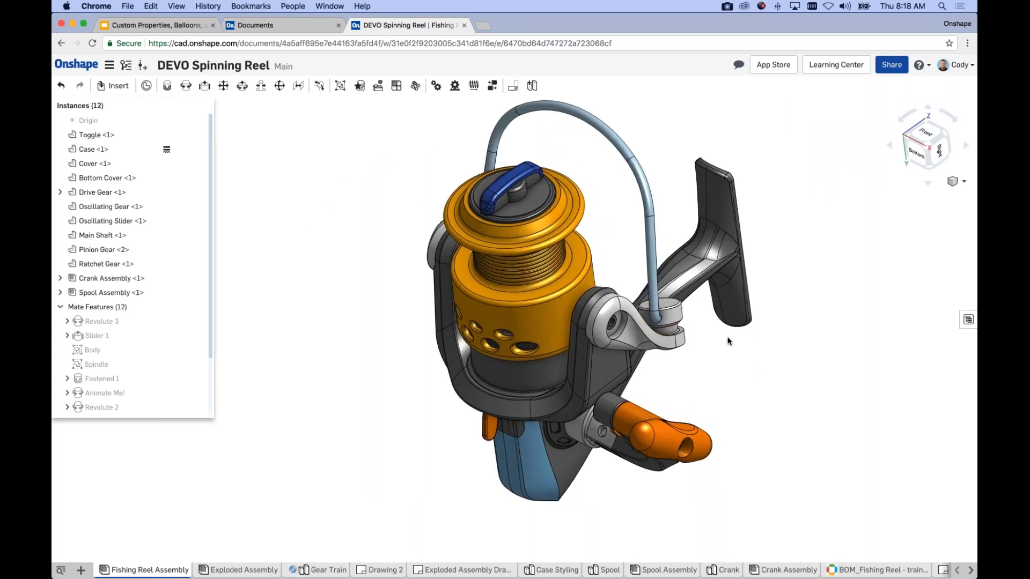
{"action": "left_click", "coordinate": [969, 320]}
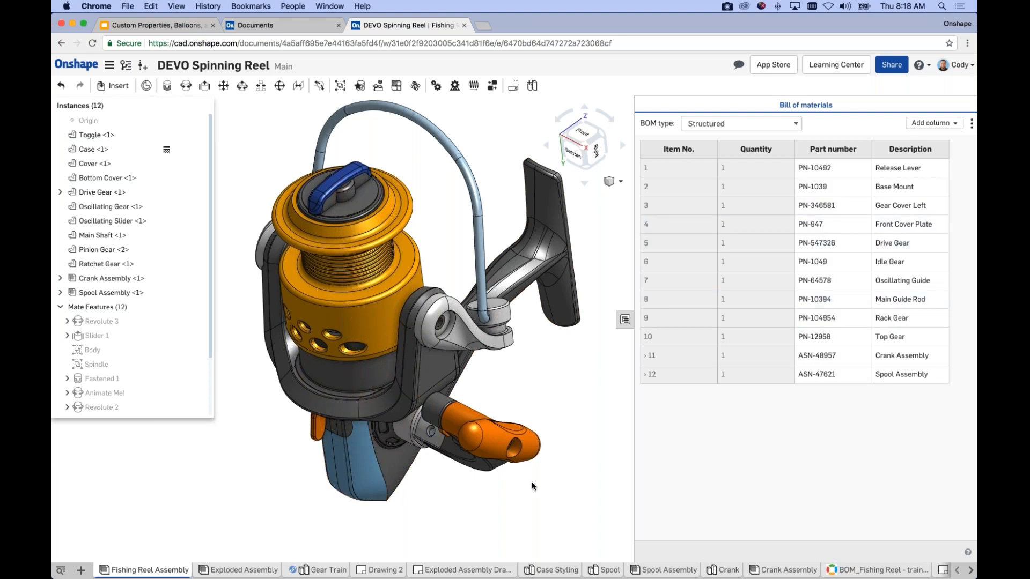
Step: Insert a flattened, top-to-bottom bill of materials of the Fishing Reel Assembly at the upper-left border corner of Drawing 2, with the sheets list hidden
{"action": "left_click", "coordinate": [387, 570]}
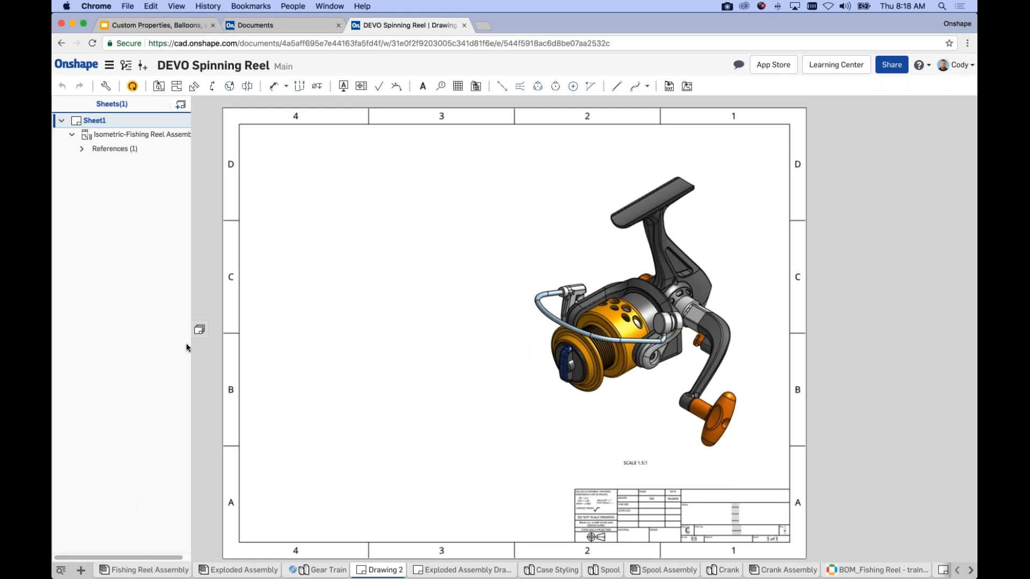
{"action": "left_click", "coordinate": [199, 329]}
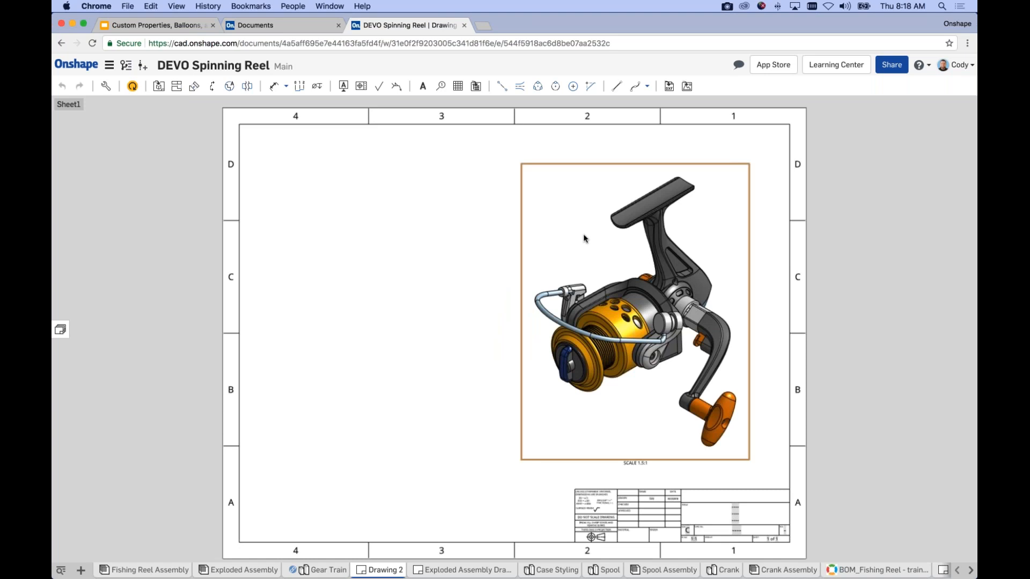
{"action": "left_click", "coordinate": [476, 87]}
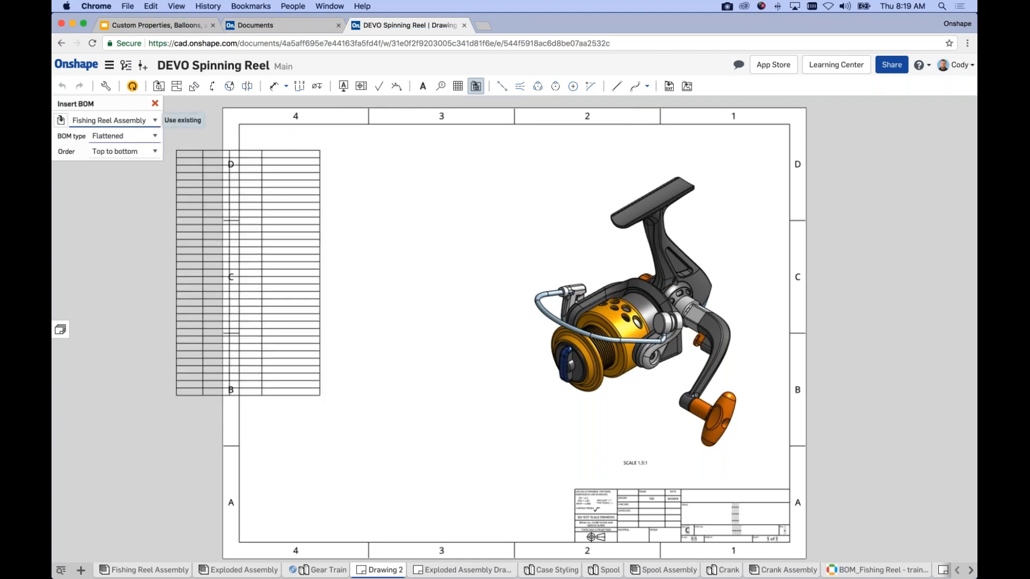
{"action": "left_click", "coordinate": [124, 138]}
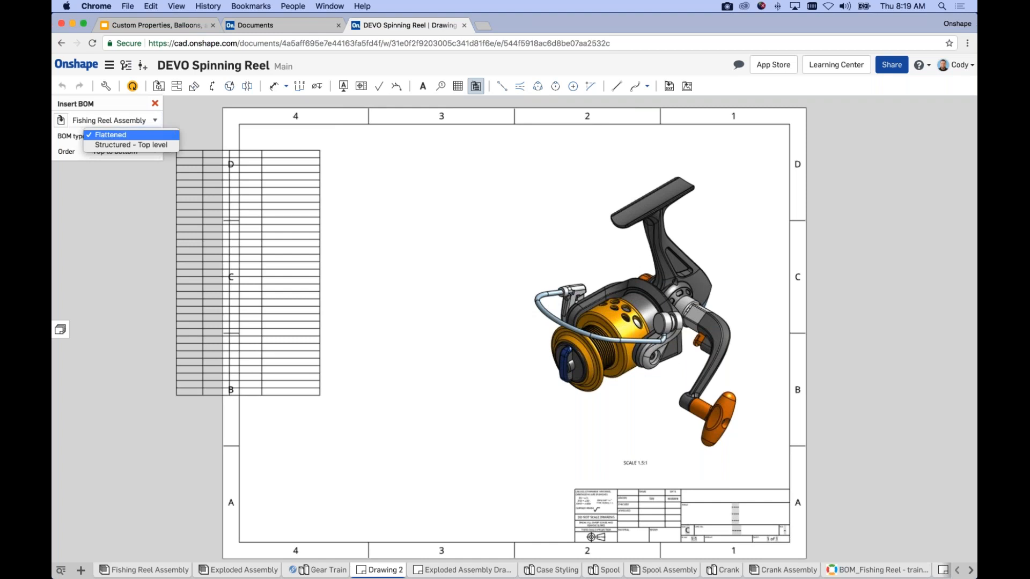
{"action": "left_click", "coordinate": [119, 137]}
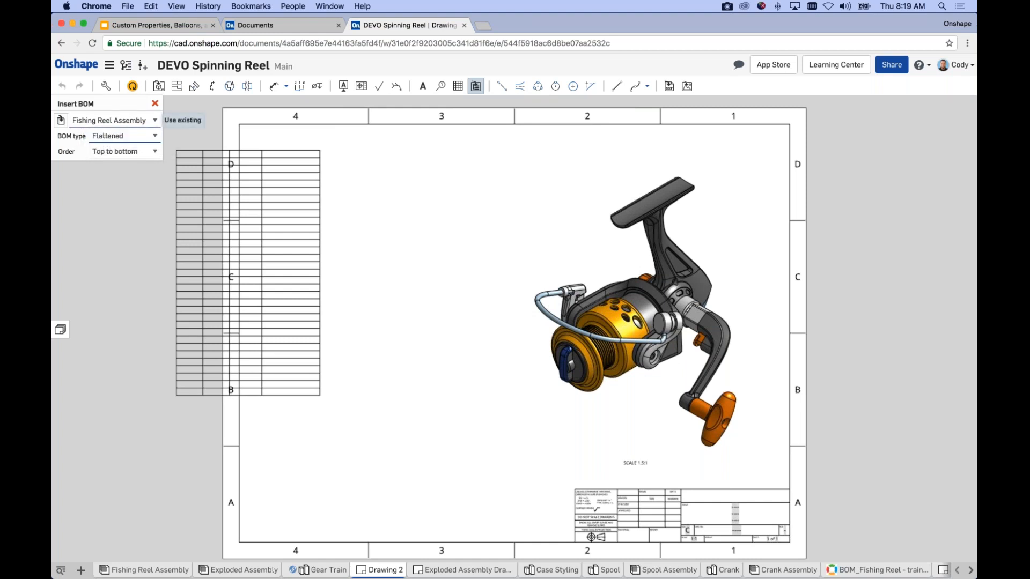
{"action": "left_click", "coordinate": [120, 152]}
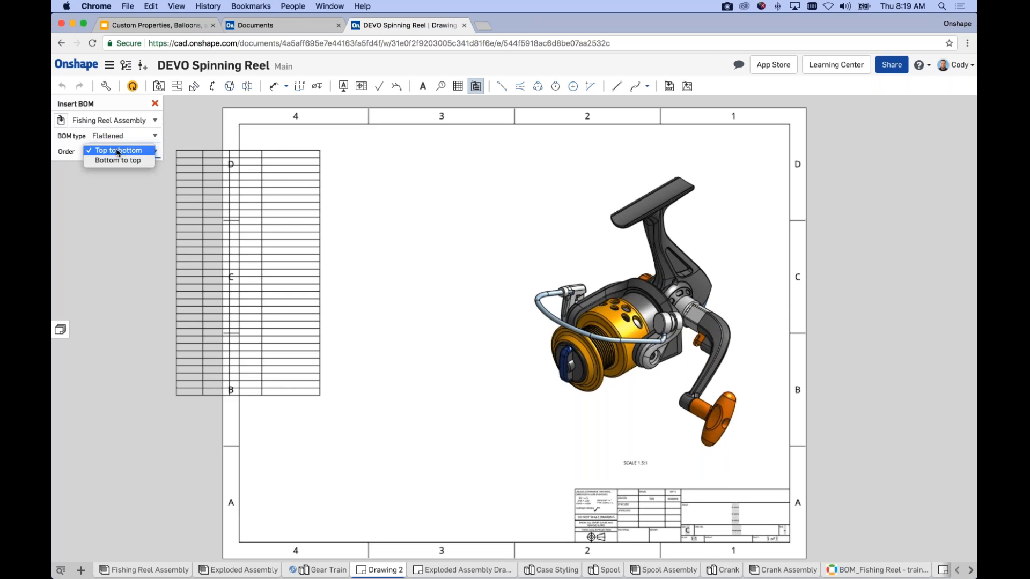
{"action": "left_click", "coordinate": [118, 152]}
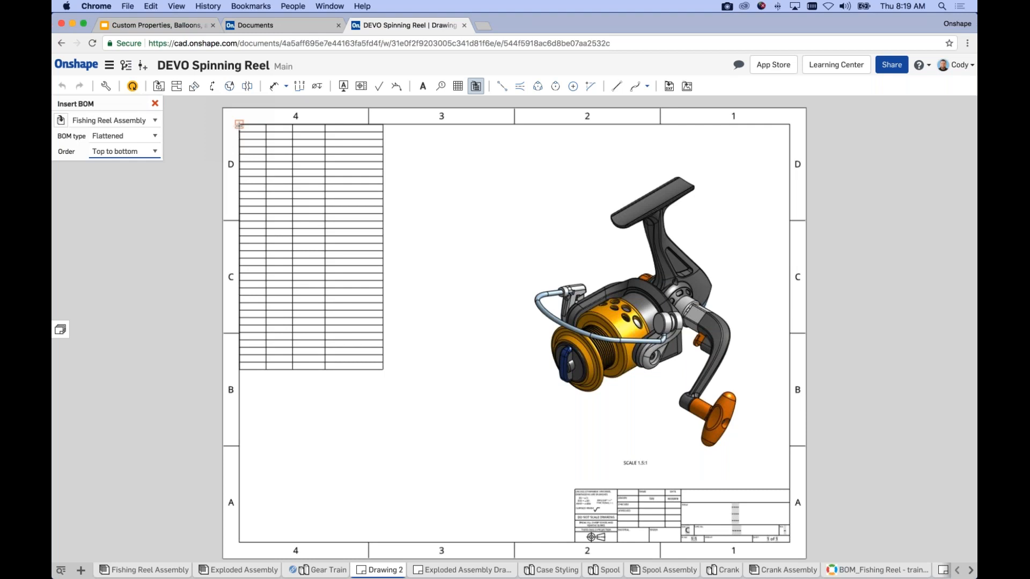
{"action": "left_click", "coordinate": [240, 124]}
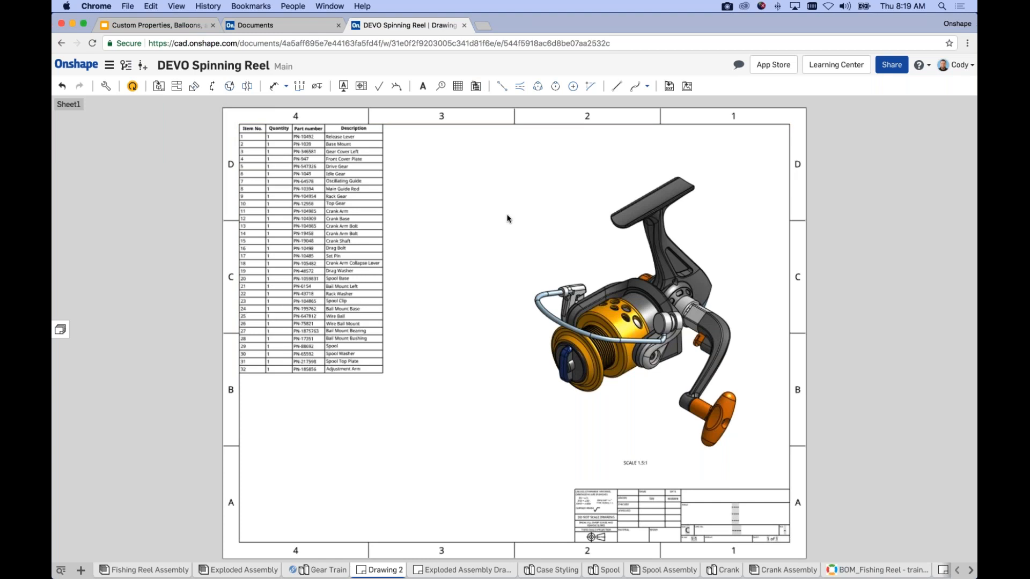
Step: Select the inserted bill of materials table on the sheet to inspect it and clear the selection
{"action": "left_click", "coordinate": [354, 126]}
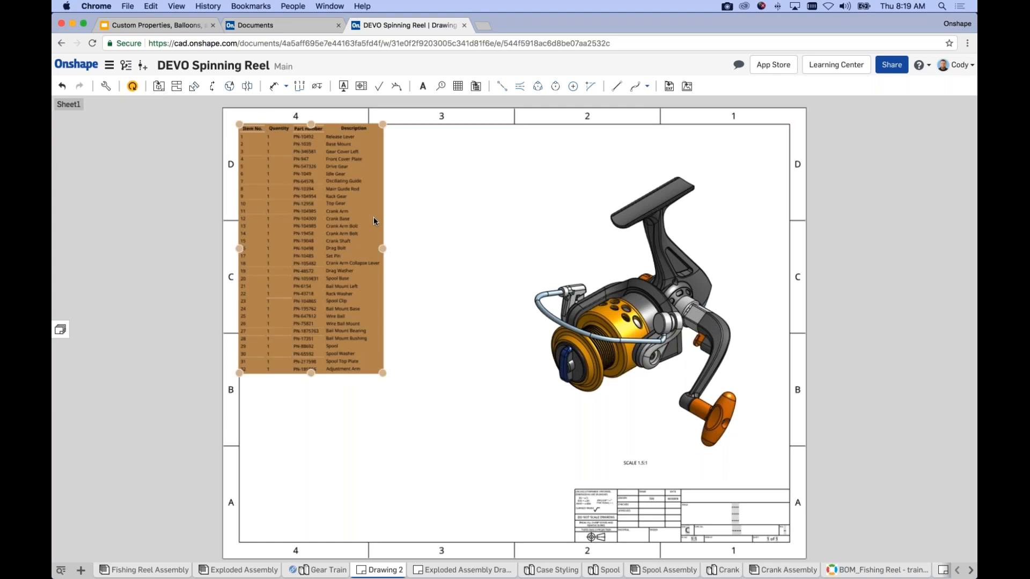
{"action": "left_click", "coordinate": [389, 169]}
{"action": "left_click", "coordinate": [259, 141]}
{"action": "left_click", "coordinate": [424, 181]}
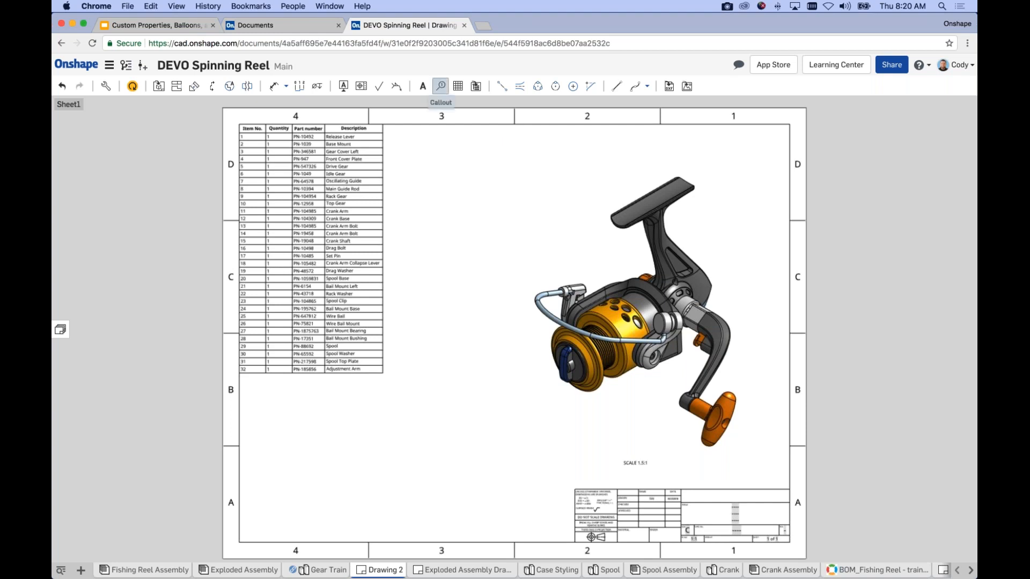
Step: Start a circular callout and replace its Part number property with the table's Item No. property
{"action": "left_click", "coordinate": [441, 86]}
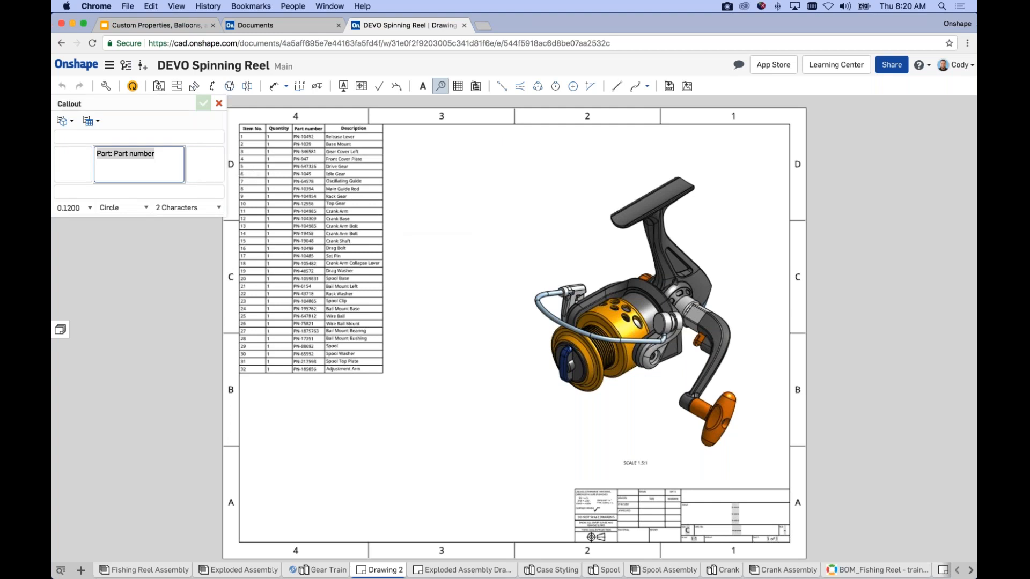
{"action": "left_click", "coordinate": [65, 121]}
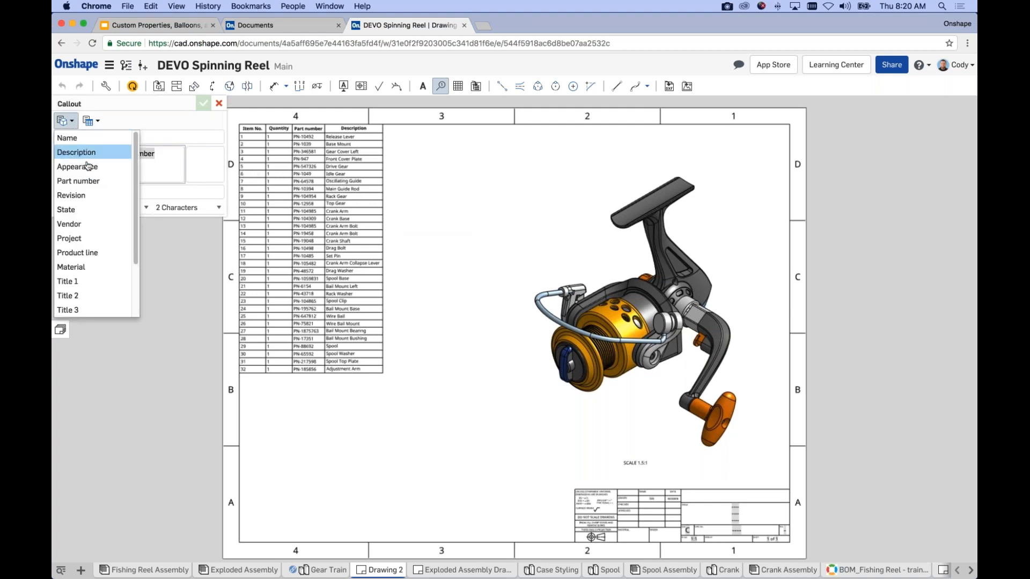
{"action": "scroll", "coordinate": [110, 215], "scroll_direction": "down", "scroll_amount": 2}
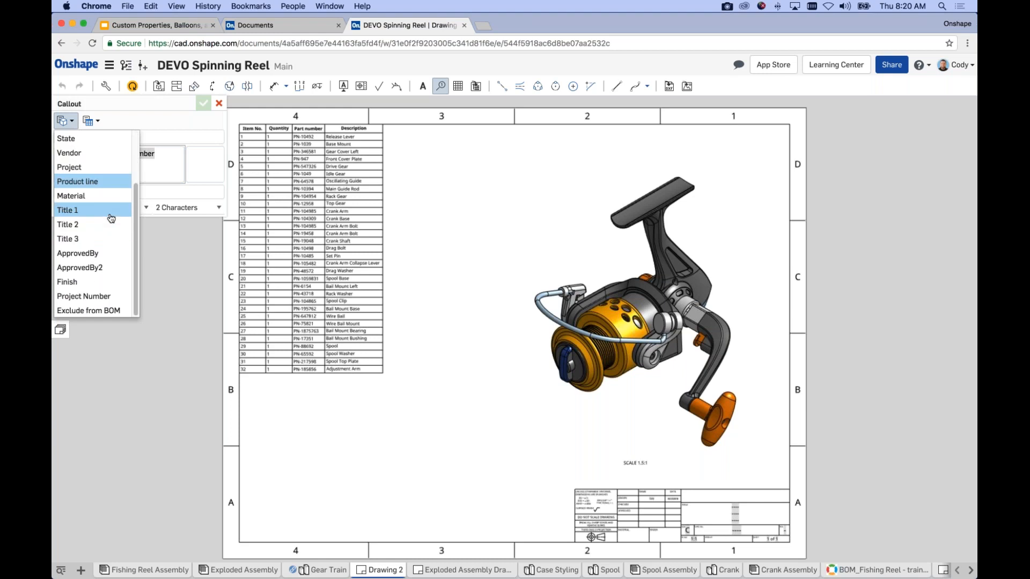
{"action": "left_click", "coordinate": [90, 121]}
{"action": "left_click", "coordinate": [99, 136]}
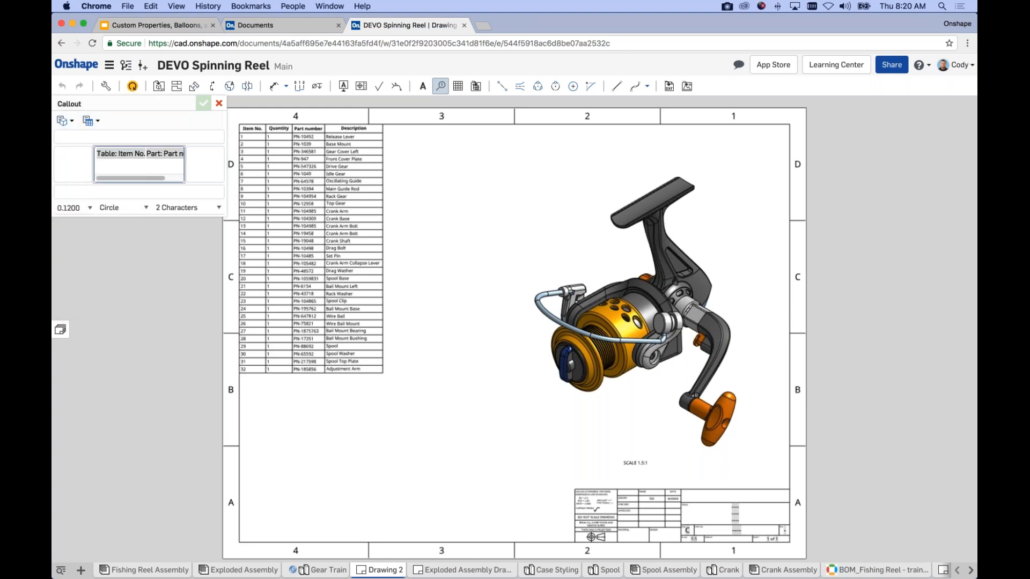
{"action": "key", "text": "BackSpace"}
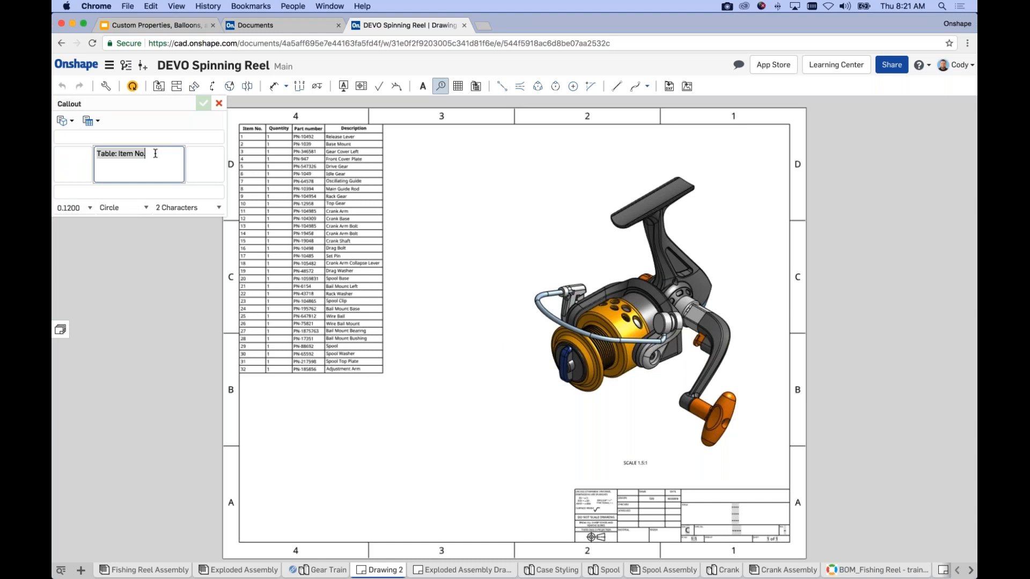
{"action": "left_click", "coordinate": [65, 121]}
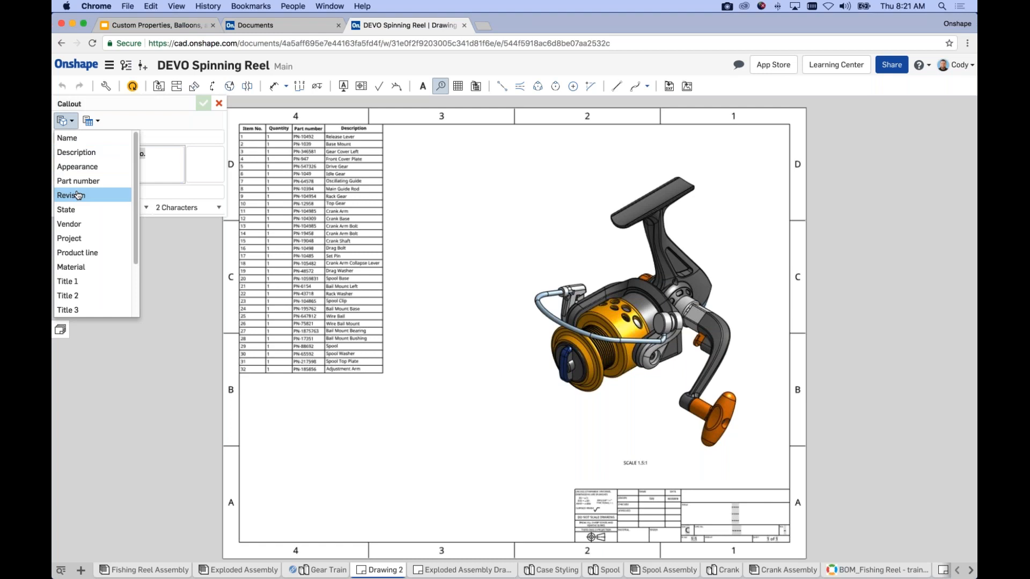
{"action": "left_click", "coordinate": [200, 126]}
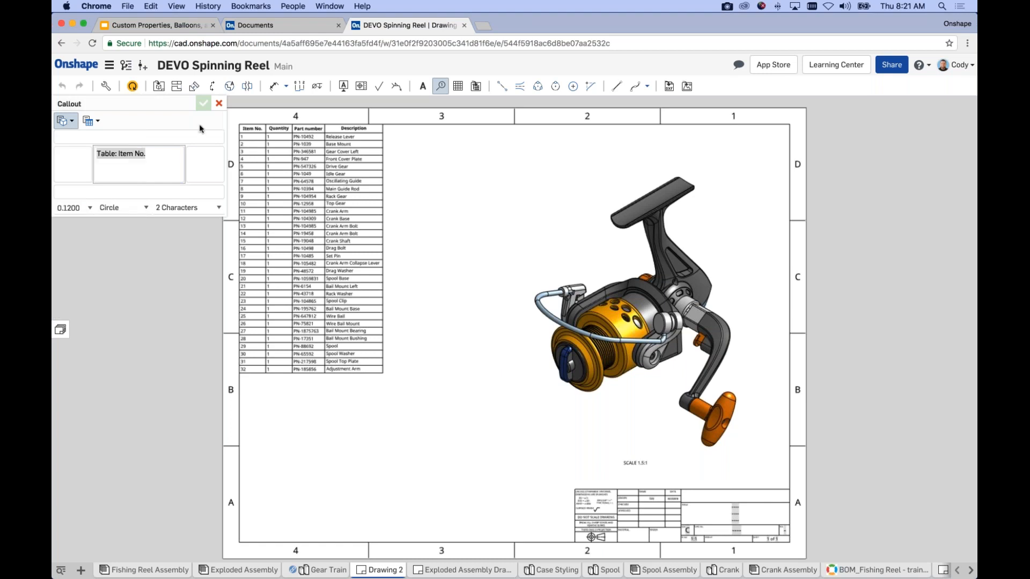
Step: Place item number callouts above the reel on the Bail Mount Left, the Wire Bail and the Base Mount
{"action": "left_click", "coordinate": [576, 286]}
{"action": "left_click", "coordinate": [561, 238]}
{"action": "left_click", "coordinate": [546, 291]}
{"action": "left_click", "coordinate": [502, 248]}
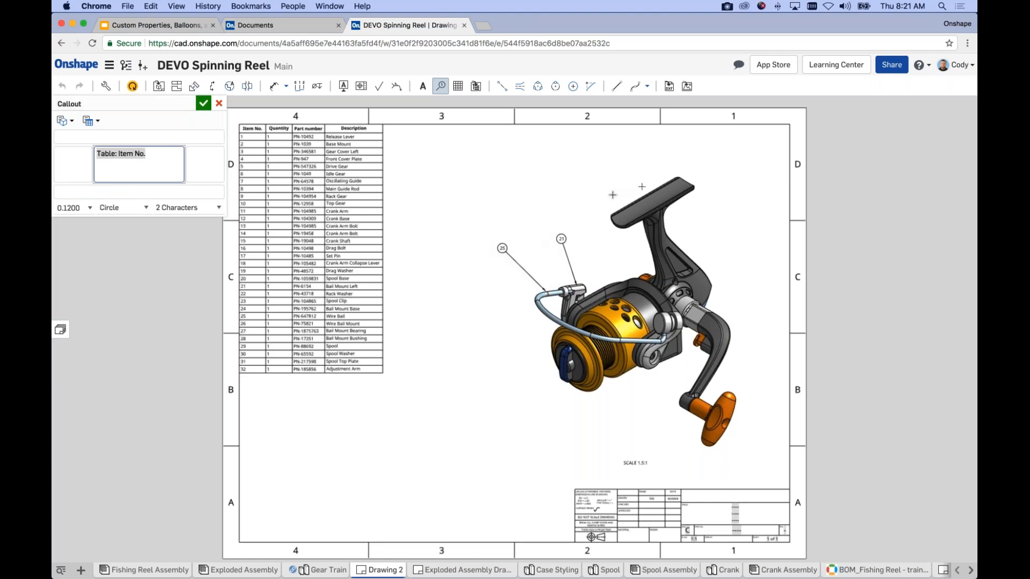
{"action": "left_click", "coordinate": [622, 207]}
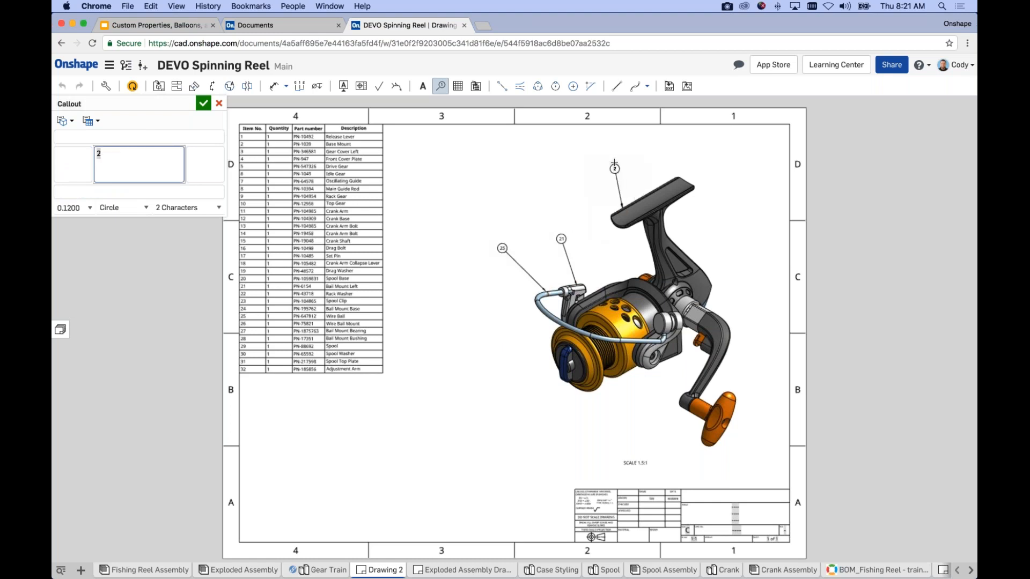
{"action": "left_click", "coordinate": [614, 163]}
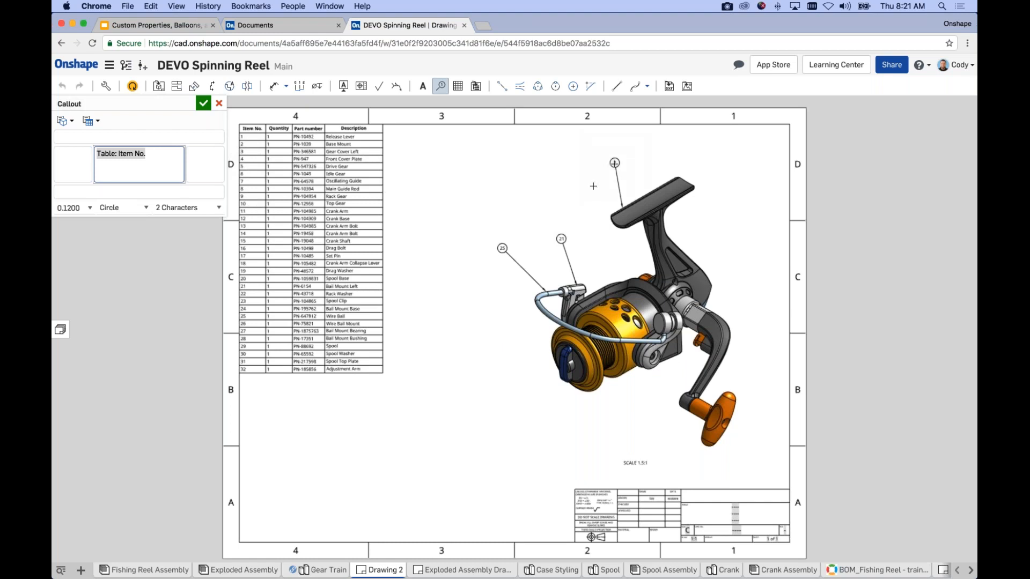
Step: Place item number callouts below the reel on the Adjustment Arm, the Spool and the Bail Mount Base
{"action": "left_click", "coordinate": [560, 377]}
{"action": "left_click", "coordinate": [499, 405]}
{"action": "left_click", "coordinate": [591, 392]}
{"action": "left_click", "coordinate": [556, 422]}
{"action": "left_click", "coordinate": [650, 369]}
{"action": "left_click", "coordinate": [625, 428]}
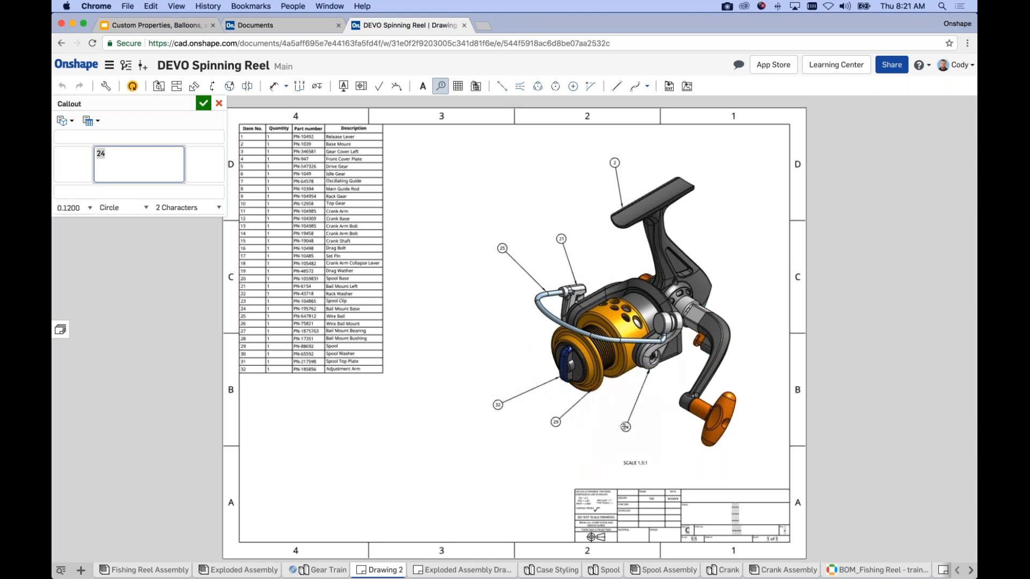
Step: Add item number callouts to the orange crank handle and the Crank Arm Collapse Lever, and finish the callouts
{"action": "left_click", "coordinate": [707, 440]}
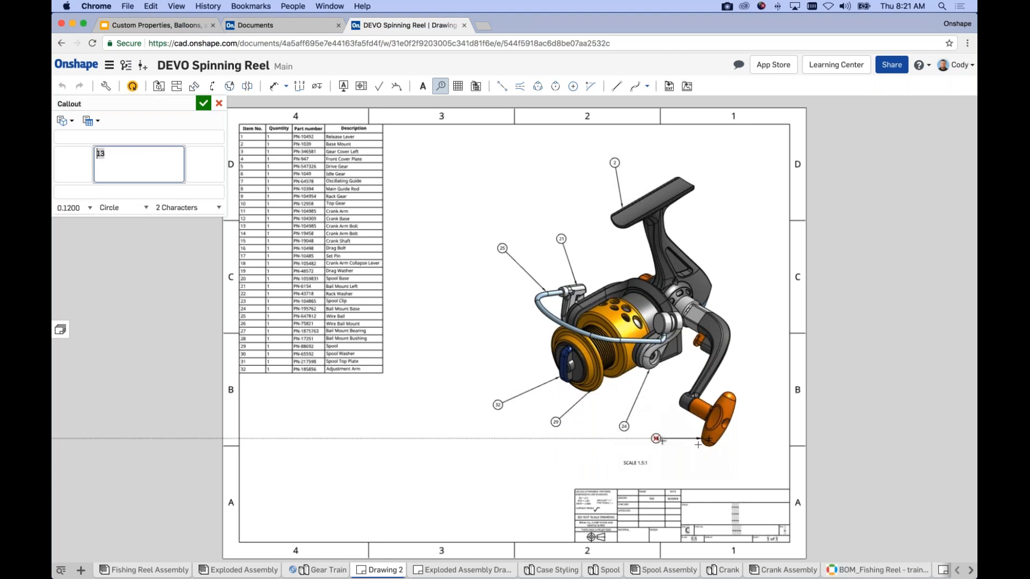
{"action": "left_click", "coordinate": [661, 440]}
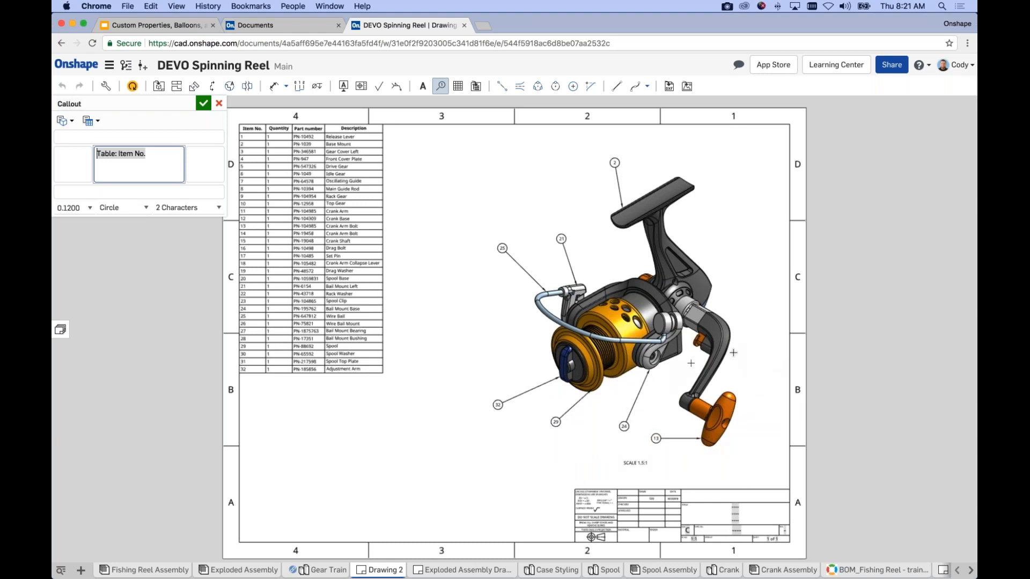
{"action": "left_click", "coordinate": [697, 342]}
{"action": "left_click", "coordinate": [656, 406]}
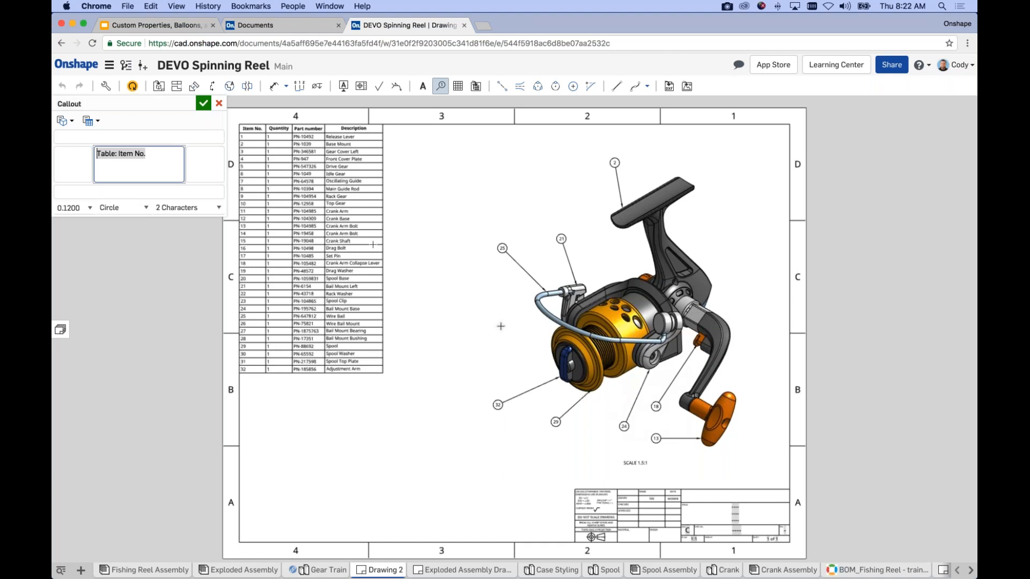
{"action": "left_click", "coordinate": [204, 103]}
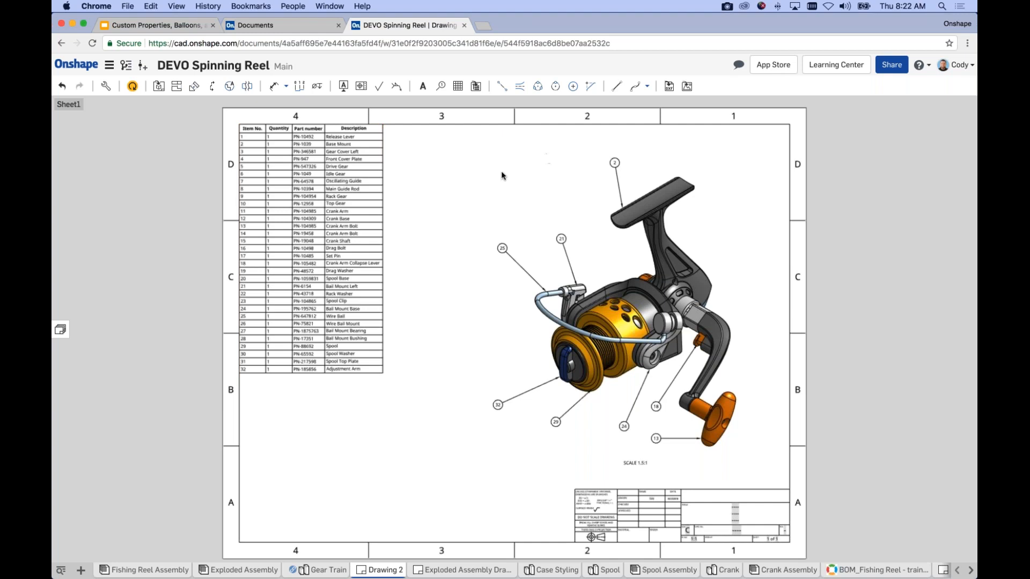
{"action": "scroll", "coordinate": [516, 185], "scroll_direction": "up", "scroll_amount": 2}
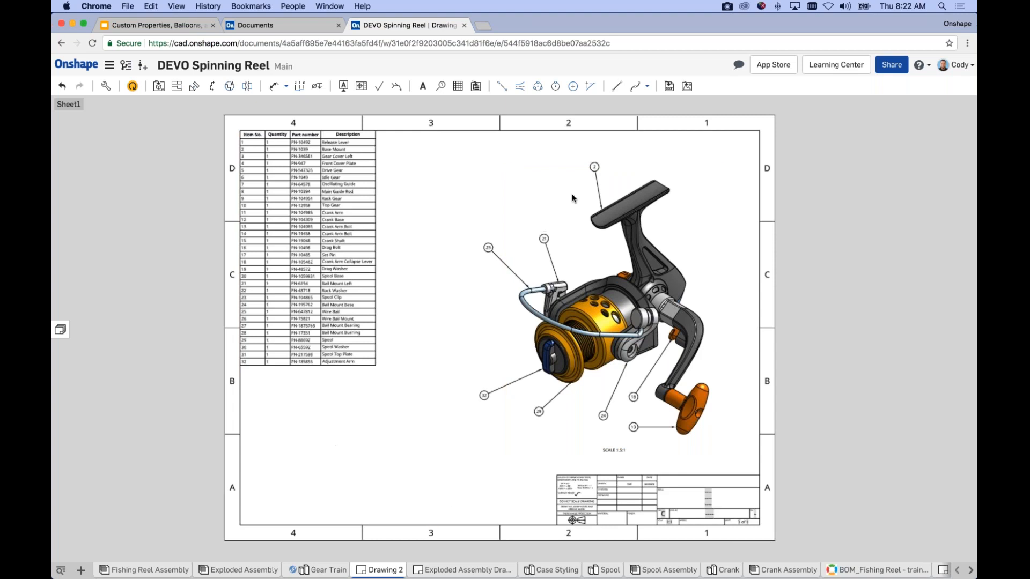
Step: In the Fishing Reel Assembly, move the Case instance above Toggle and check its row in the bill of materials
{"action": "left_click", "coordinate": [169, 570]}
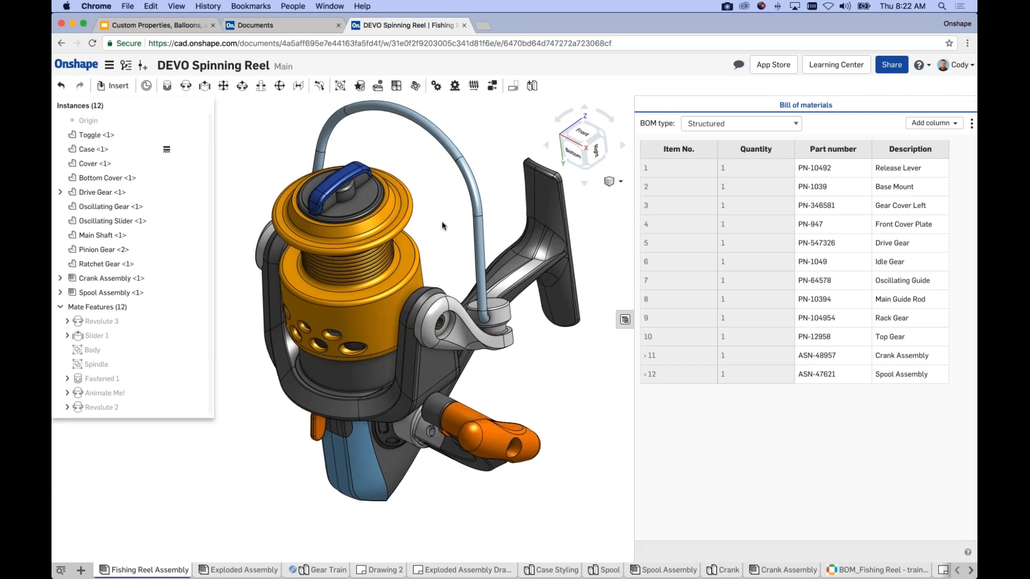
{"action": "left_click", "coordinate": [90, 137]}
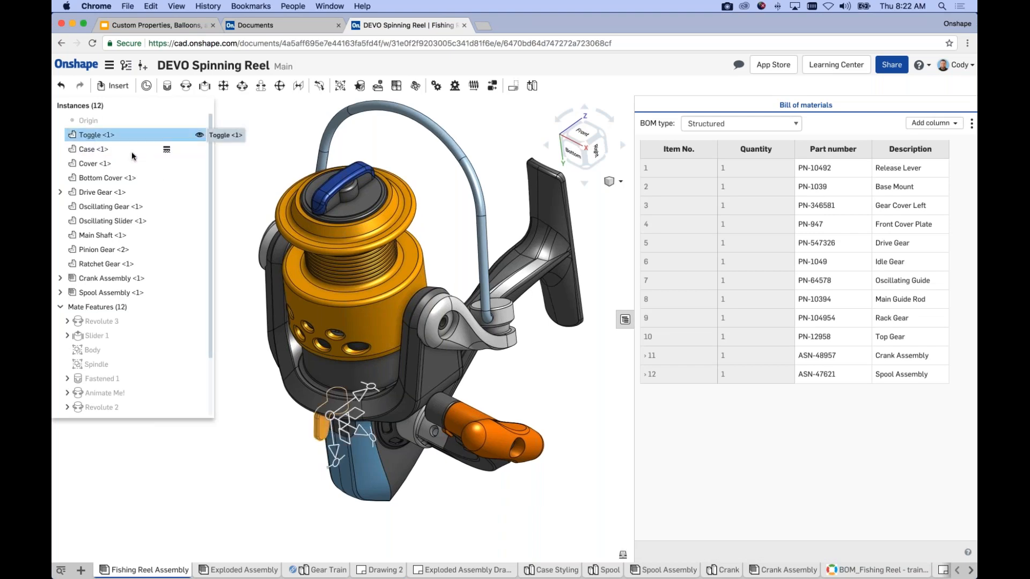
{"action": "left_click_drag", "start_coordinate": [105, 150], "coordinate": [95, 134]}
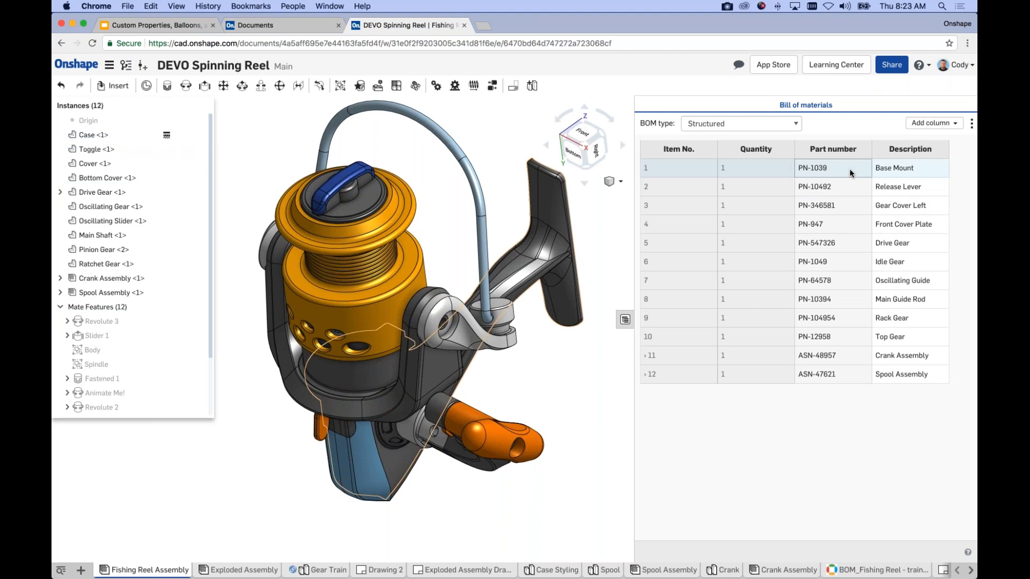
{"action": "left_click", "coordinate": [687, 169]}
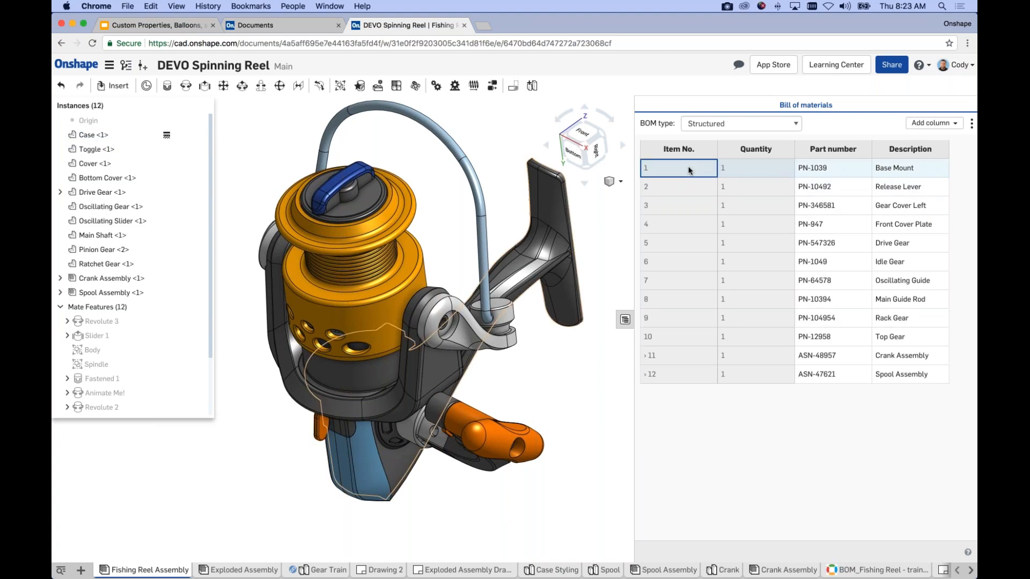
{"action": "left_click", "coordinate": [497, 137]}
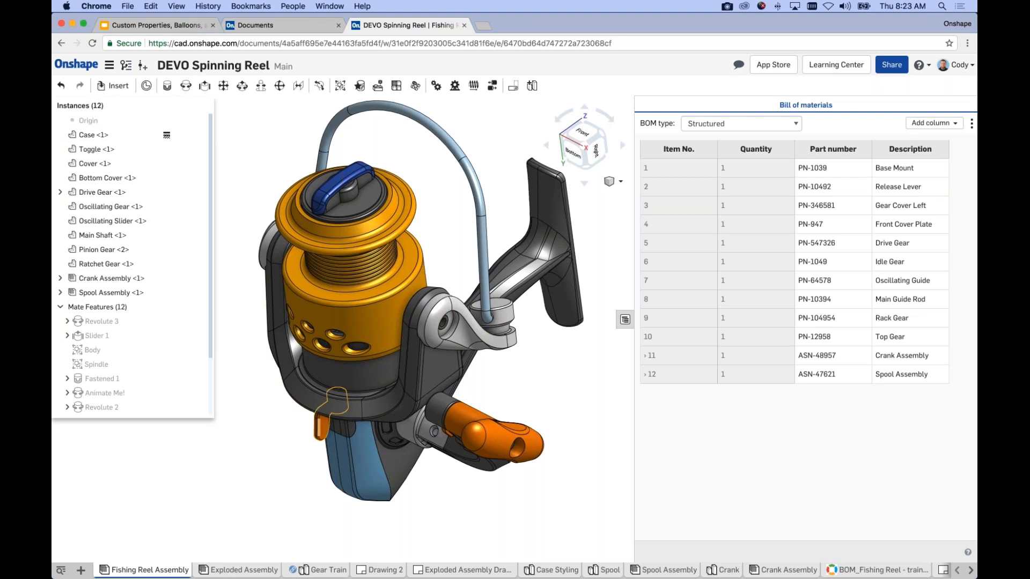
Step: Update Drawing 2 with the reordered assembly and inspect the Base Mount callout against the bill of materials table
{"action": "left_click", "coordinate": [380, 570]}
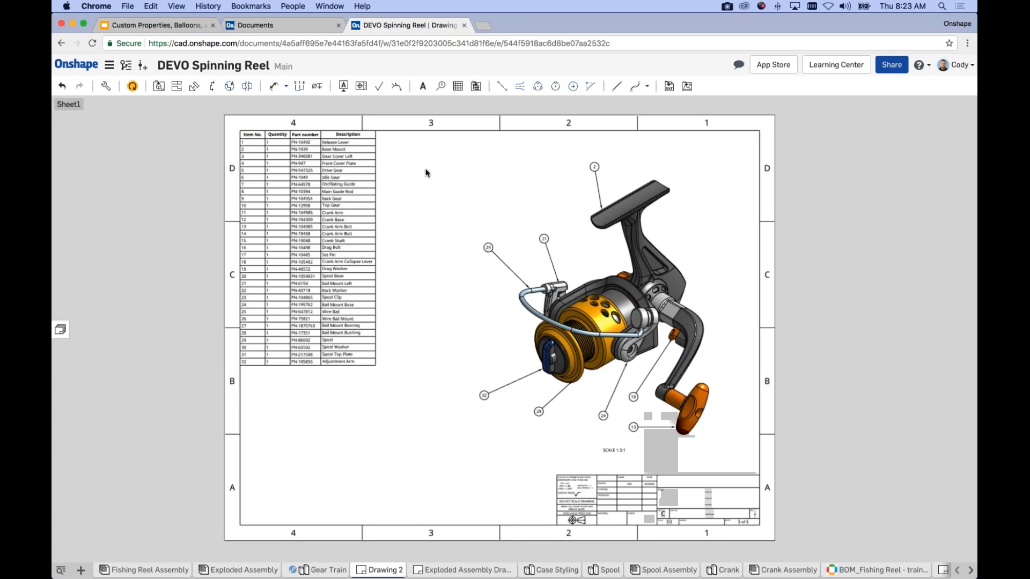
{"action": "left_click", "coordinate": [133, 86]}
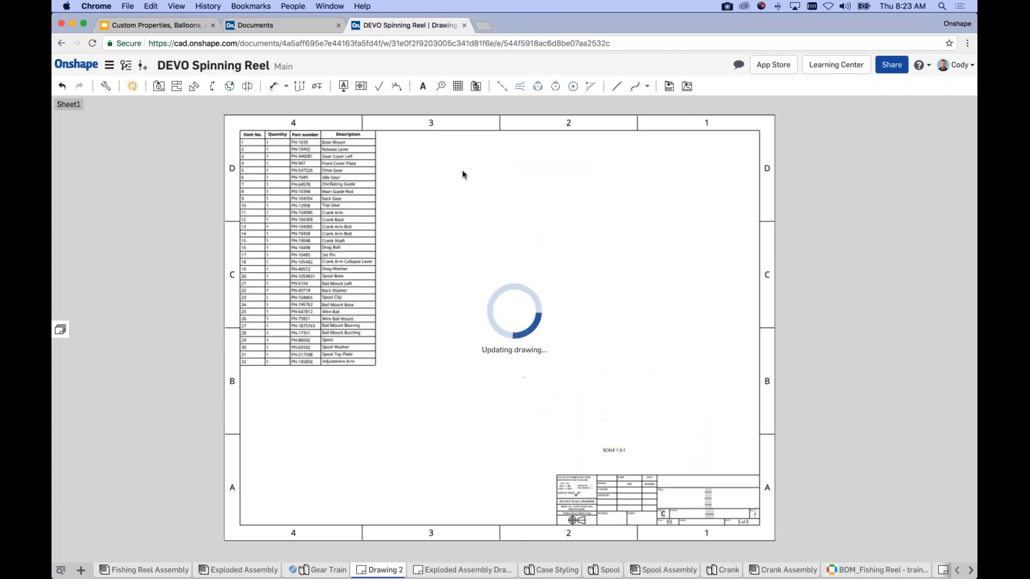
{"action": "scroll", "coordinate": [593, 166], "scroll_direction": "up", "scroll_amount": 3}
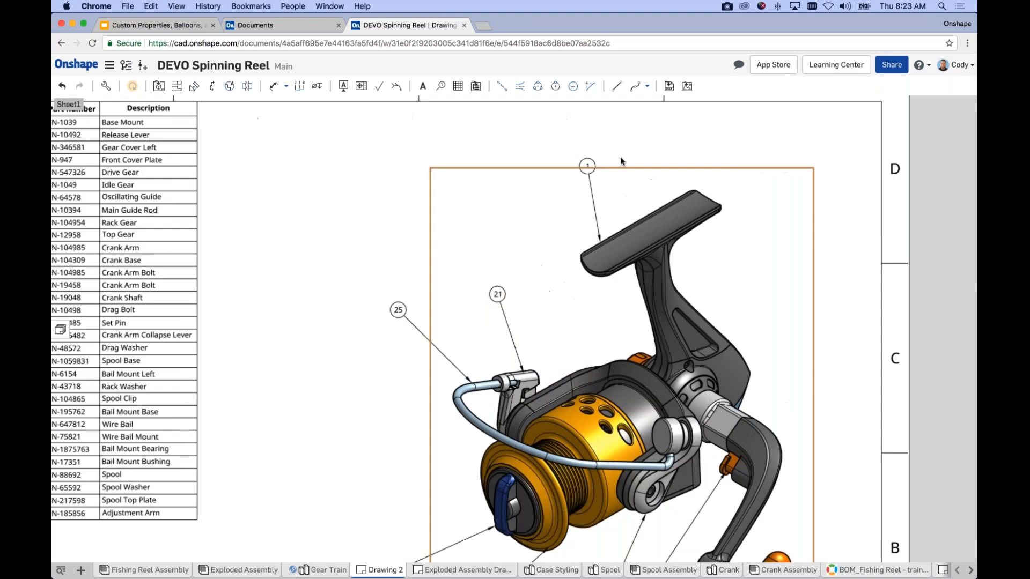
{"action": "scroll", "coordinate": [605, 169], "scroll_direction": "up", "scroll_amount": 1}
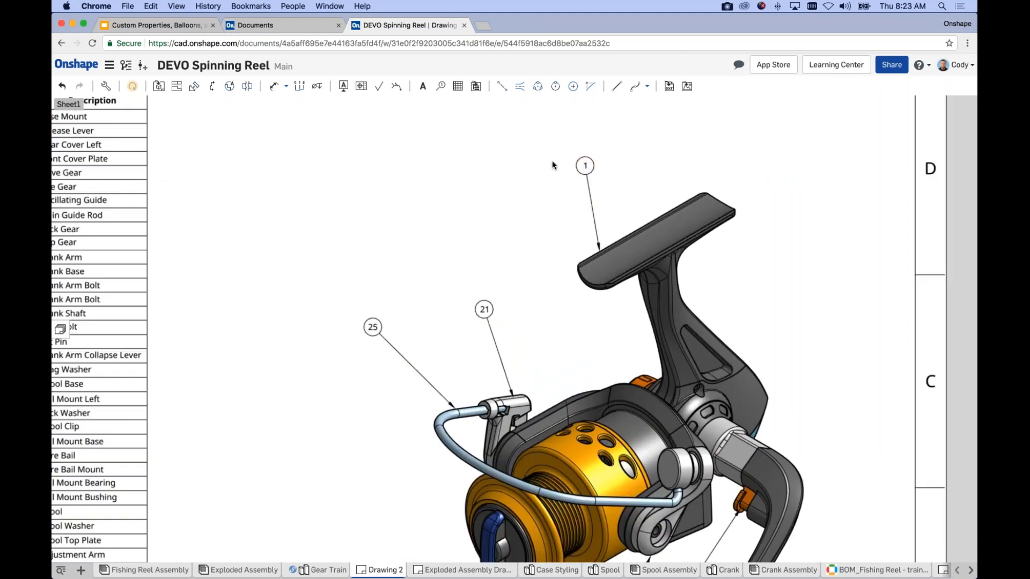
{"action": "scroll", "coordinate": [514, 183], "scroll_direction": "down", "scroll_amount": 2}
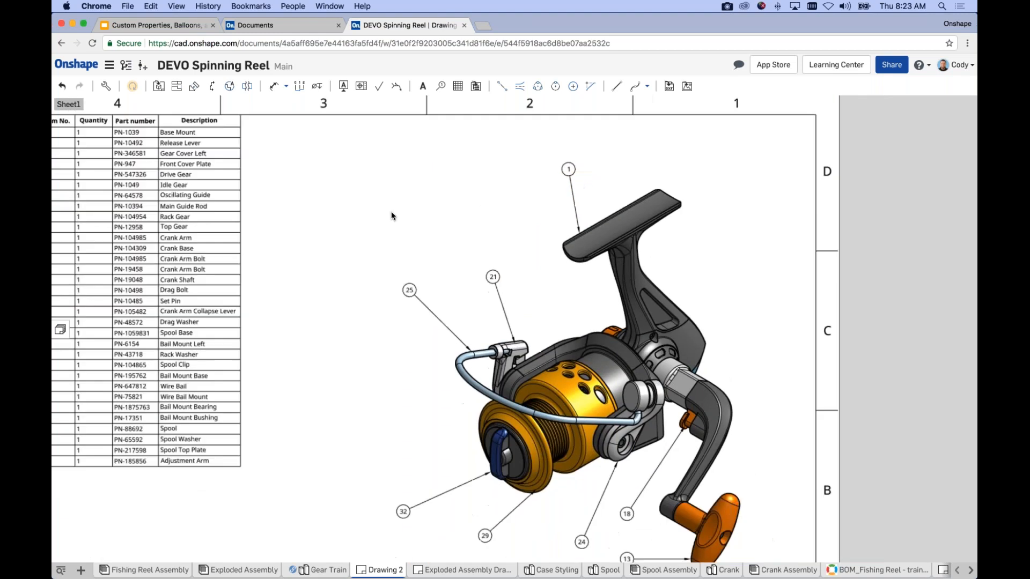
{"action": "scroll", "coordinate": [355, 217], "scroll_direction": "down", "scroll_amount": 2}
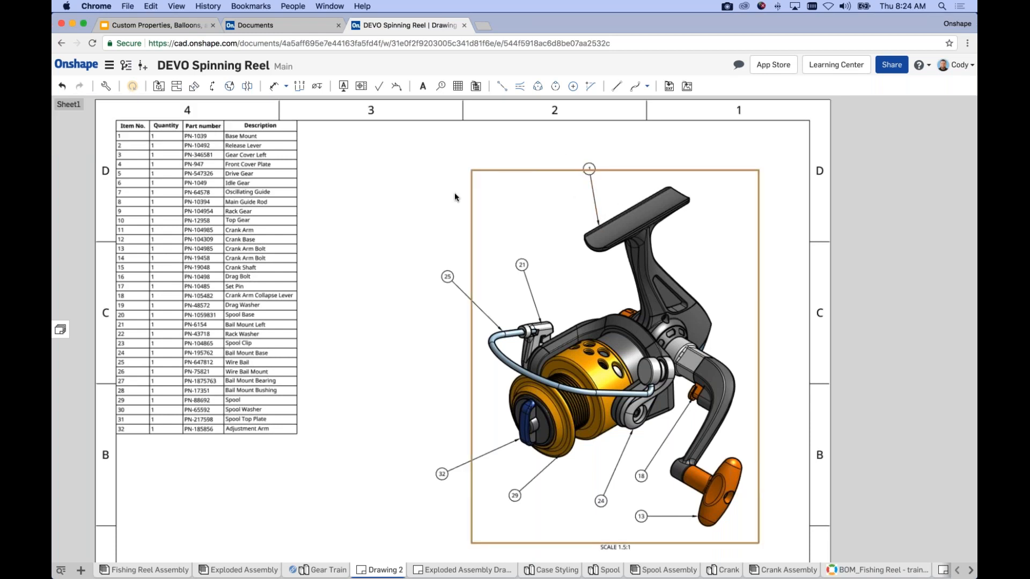
Step: Delete the item number callout attached to the orange crank handle
{"action": "scroll", "coordinate": [455, 192], "scroll_direction": "down", "scroll_amount": 2}
{"action": "scroll", "coordinate": [423, 207], "scroll_direction": "down", "scroll_amount": 2}
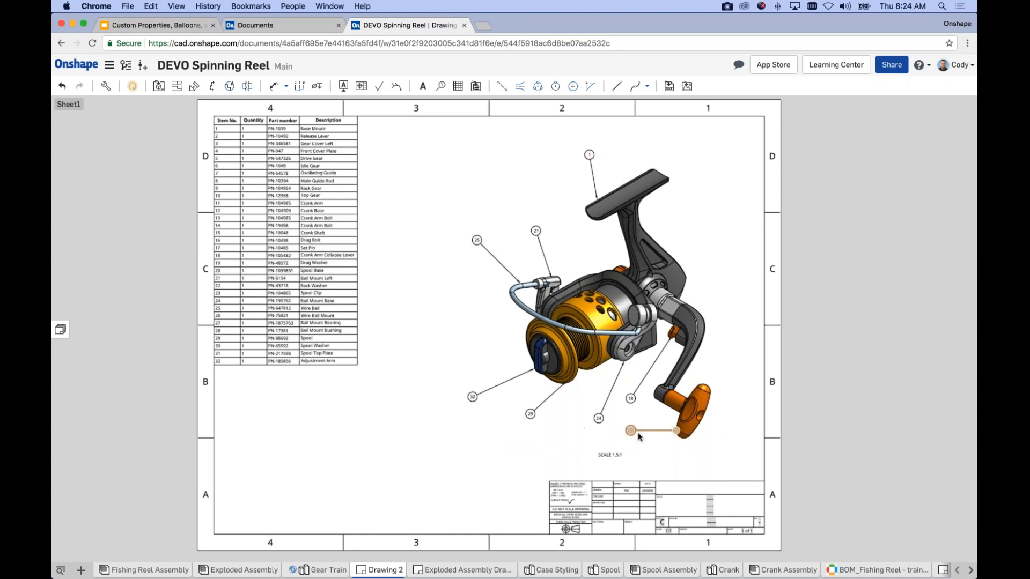
{"action": "key", "text": "Delete"}
Step: Start a new callout and replace its table item number text with the part's Part number property
{"action": "left_click", "coordinate": [441, 88]}
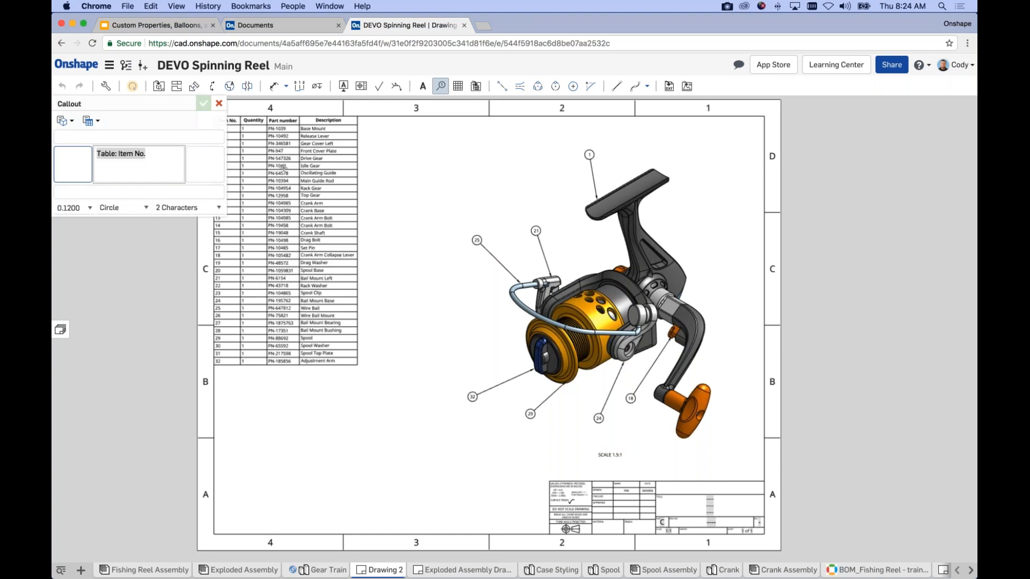
{"action": "left_click", "coordinate": [138, 156]}
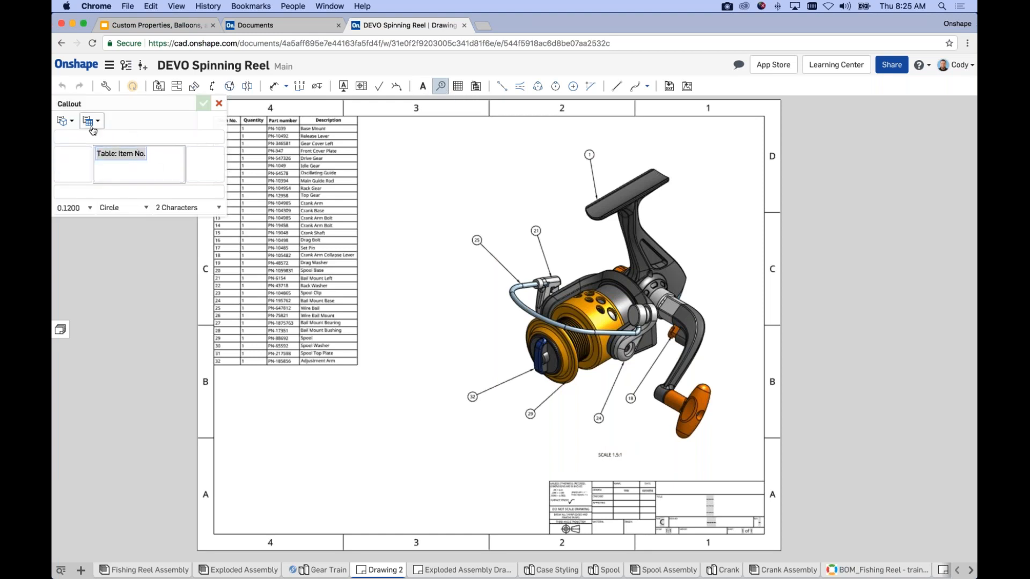
{"action": "key", "text": "BackSpace"}
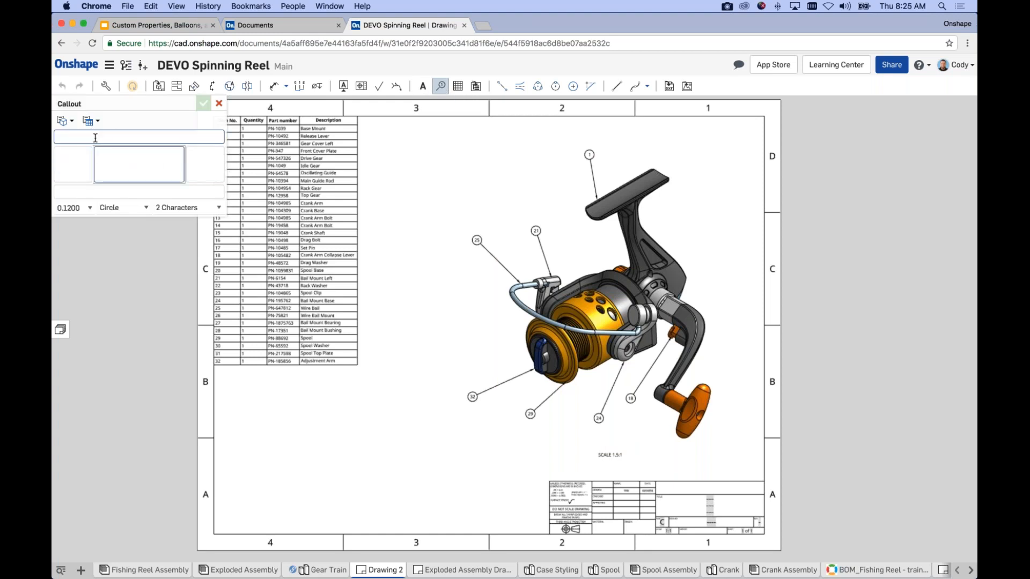
{"action": "left_click", "coordinate": [70, 121]}
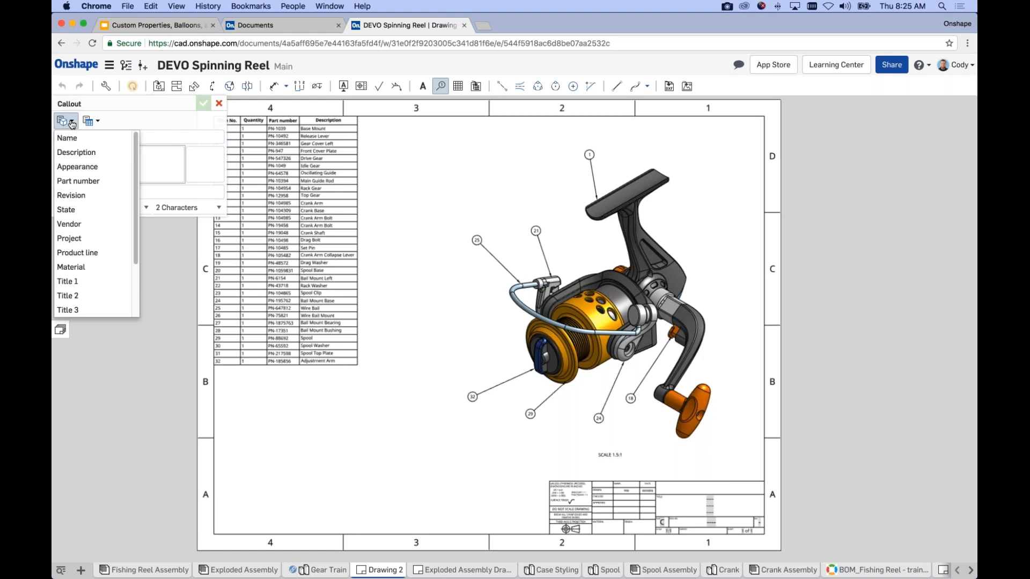
{"action": "left_click", "coordinate": [77, 181]}
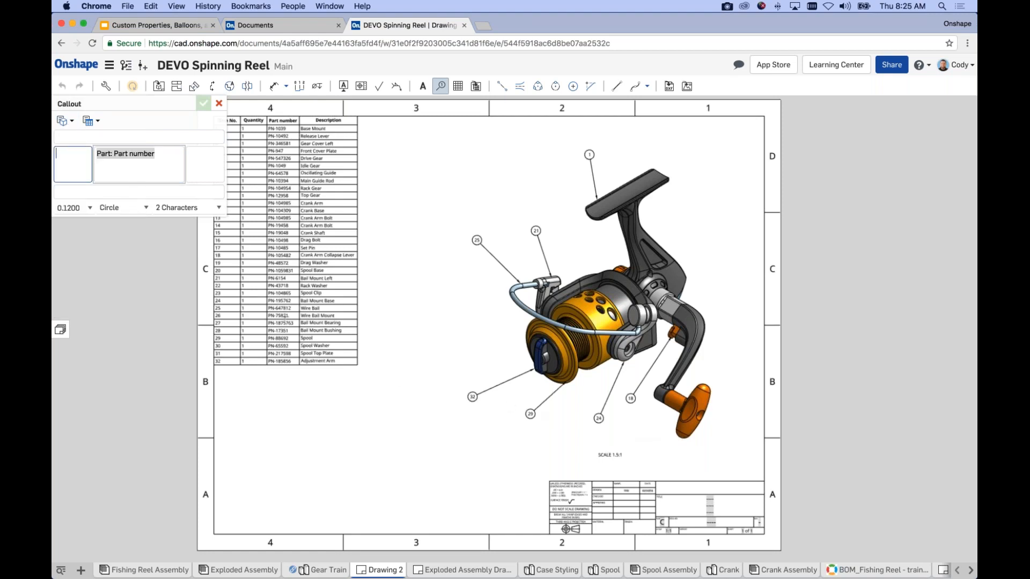
Step: Set the new callout's border size to Tight Fit, keeping the Circle border shape
{"action": "left_click", "coordinate": [172, 208]}
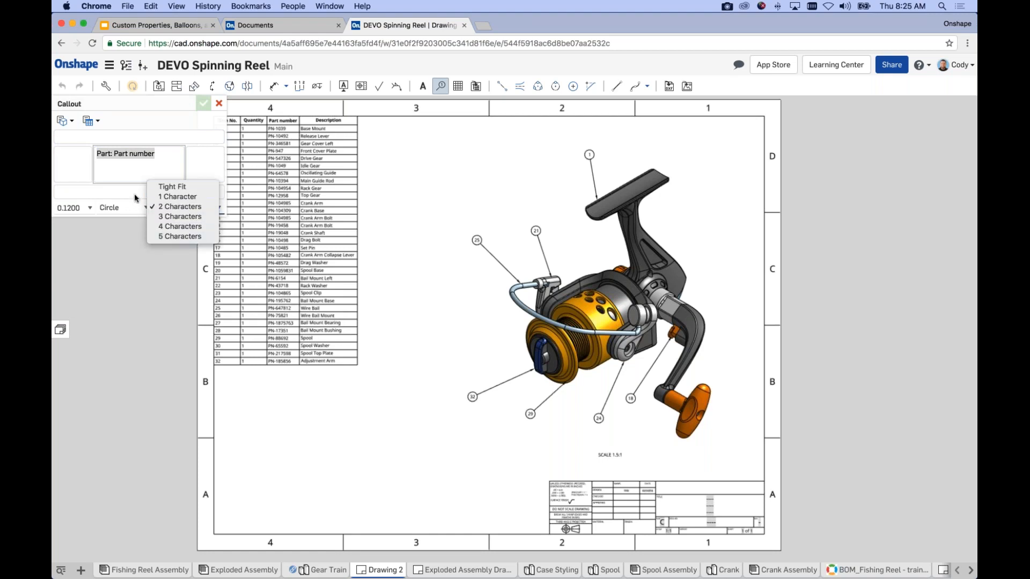
{"action": "left_click", "coordinate": [175, 208]}
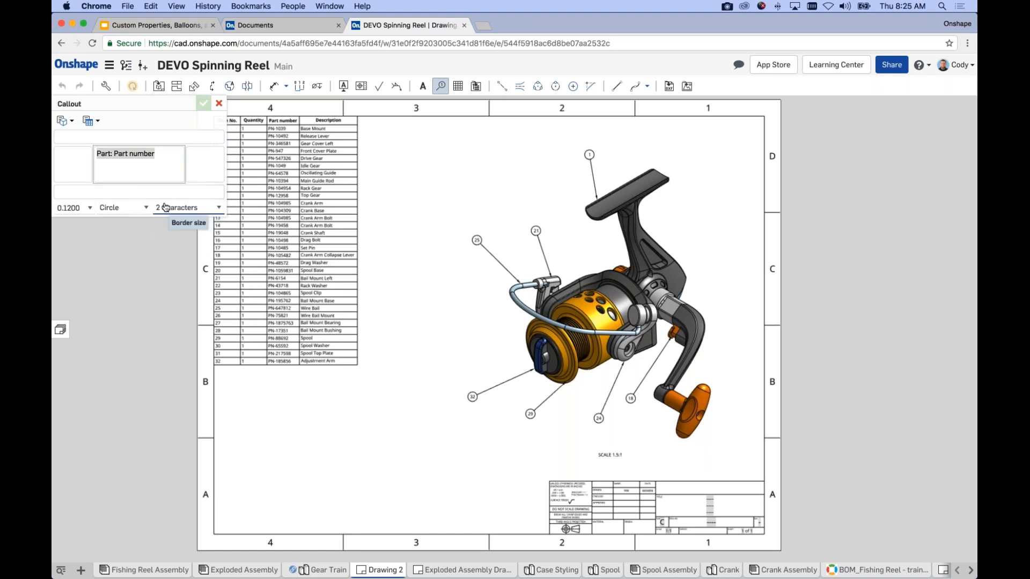
{"action": "left_click", "coordinate": [137, 208]}
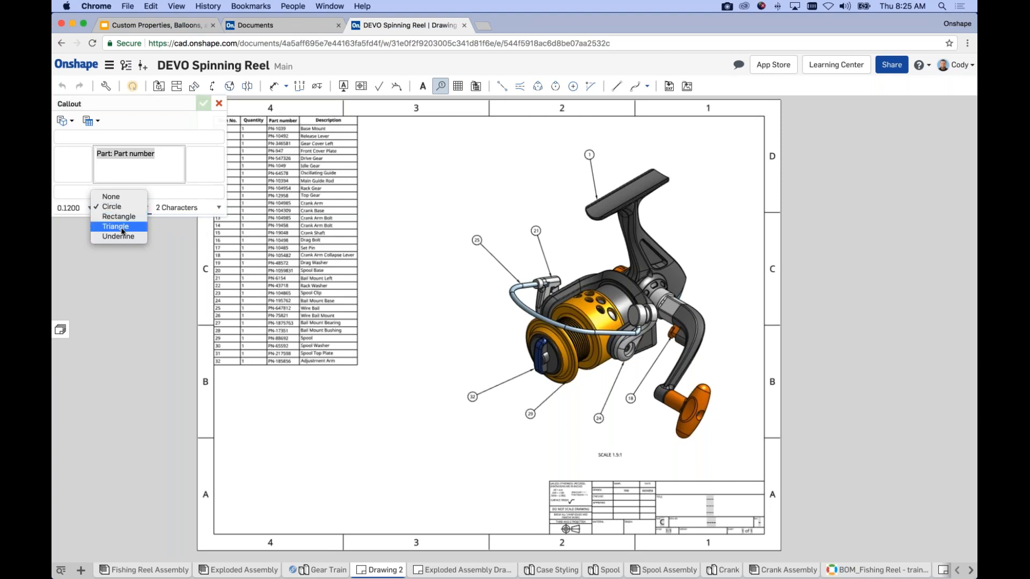
{"action": "left_click", "coordinate": [191, 209]}
{"action": "left_click", "coordinate": [190, 208]}
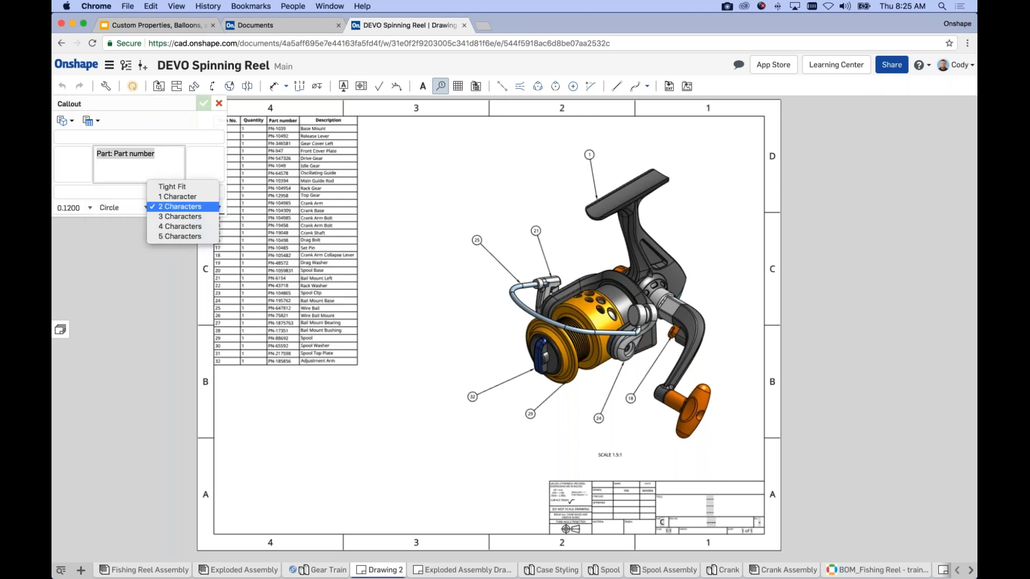
{"action": "left_click", "coordinate": [184, 187]}
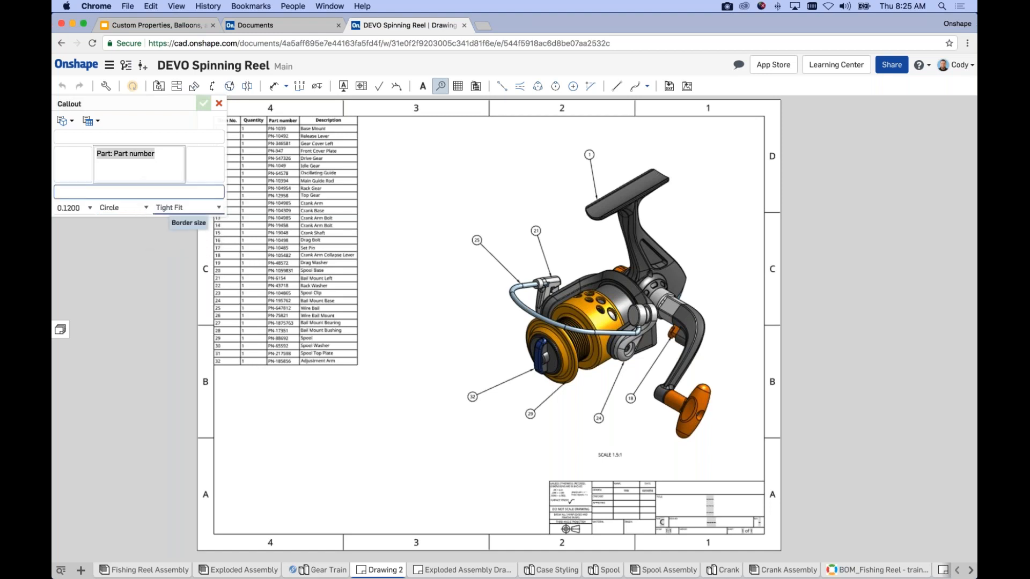
Step: Attach the part number callout to the lower end of the orange crank handle and place its balloon beside the handle
{"action": "left_click", "coordinate": [677, 437]}
{"action": "scroll", "coordinate": [639, 445], "scroll_direction": "up", "scroll_amount": 2}
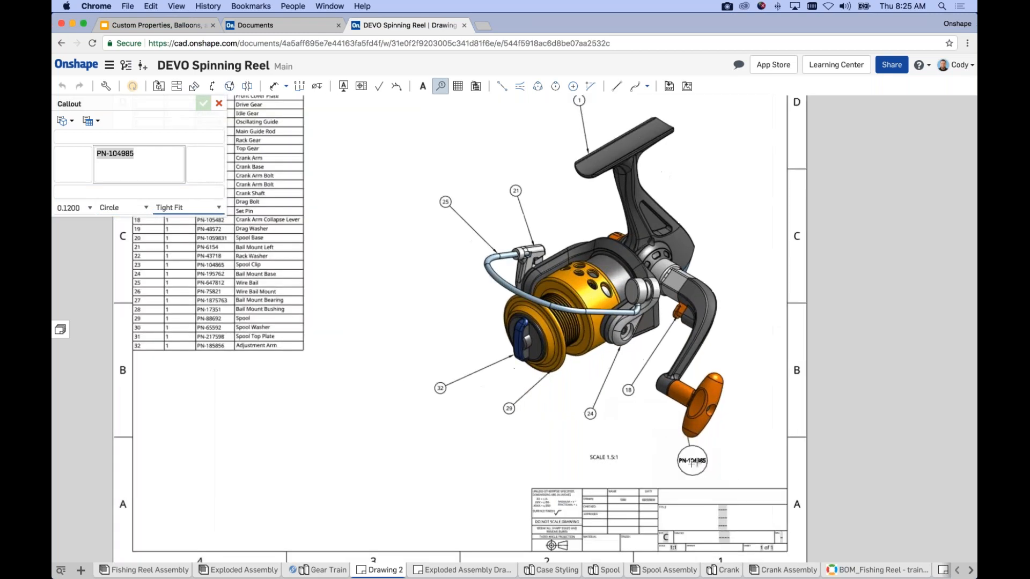
{"action": "scroll", "coordinate": [693, 462], "scroll_direction": "up", "scroll_amount": 5}
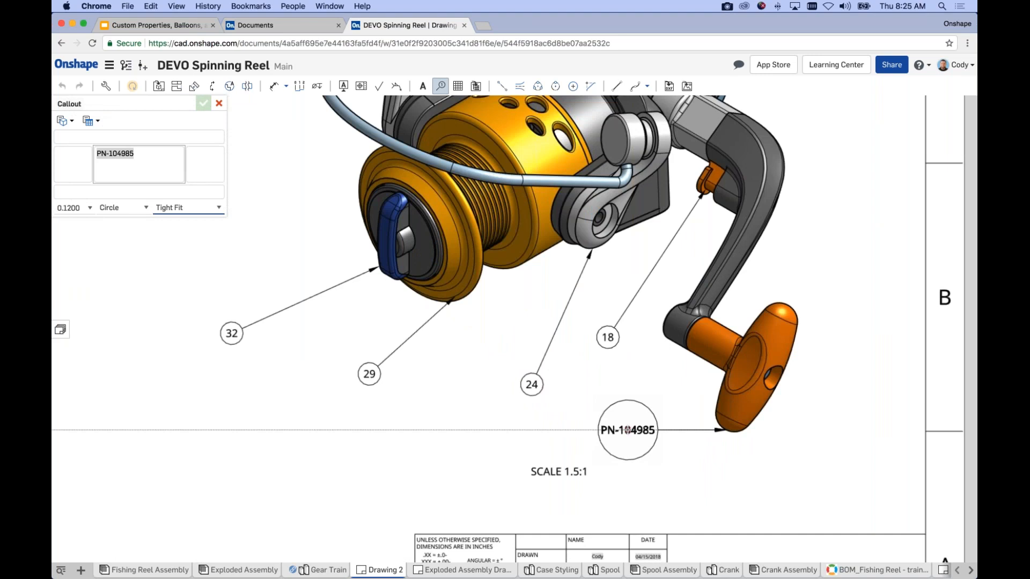
{"action": "scroll", "coordinate": [628, 430], "scroll_direction": "up", "scroll_amount": 2}
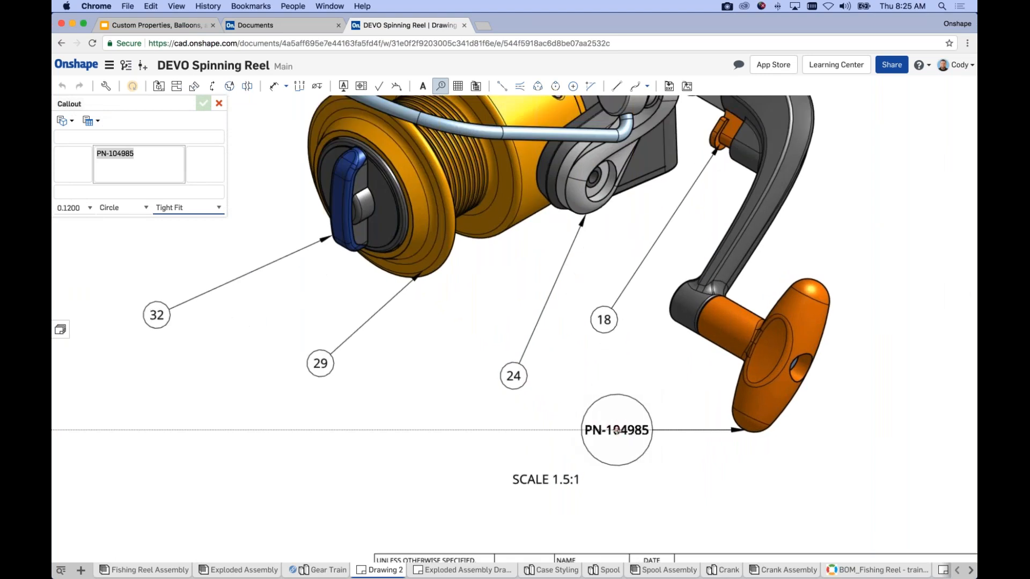
{"action": "left_click", "coordinate": [617, 430]}
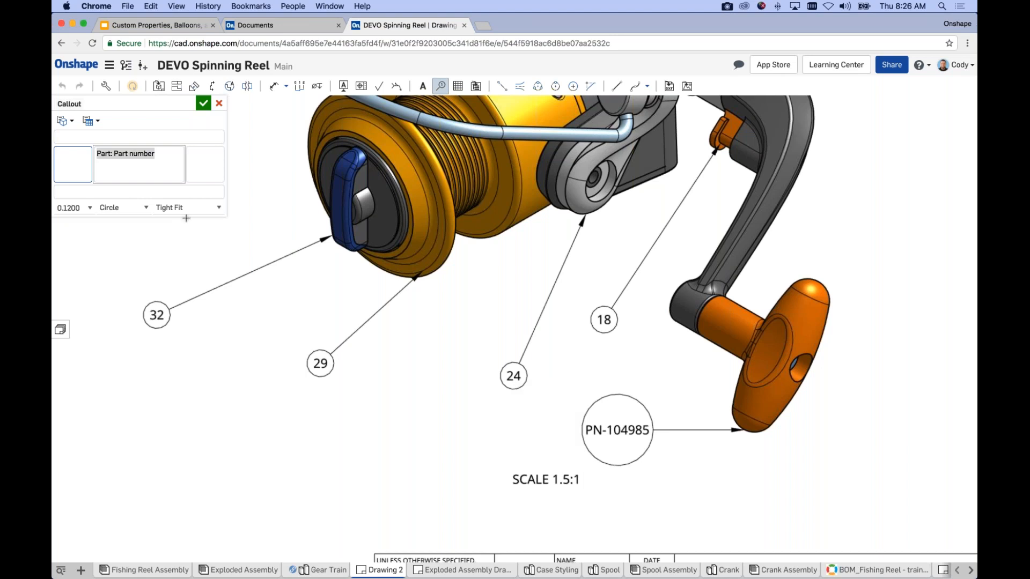
Step: Examine the border shape and border size choices for callouts, keeping Circle and Tight Fit
{"action": "left_click_drag", "start_coordinate": [165, 110], "coordinate": [174, 122]}
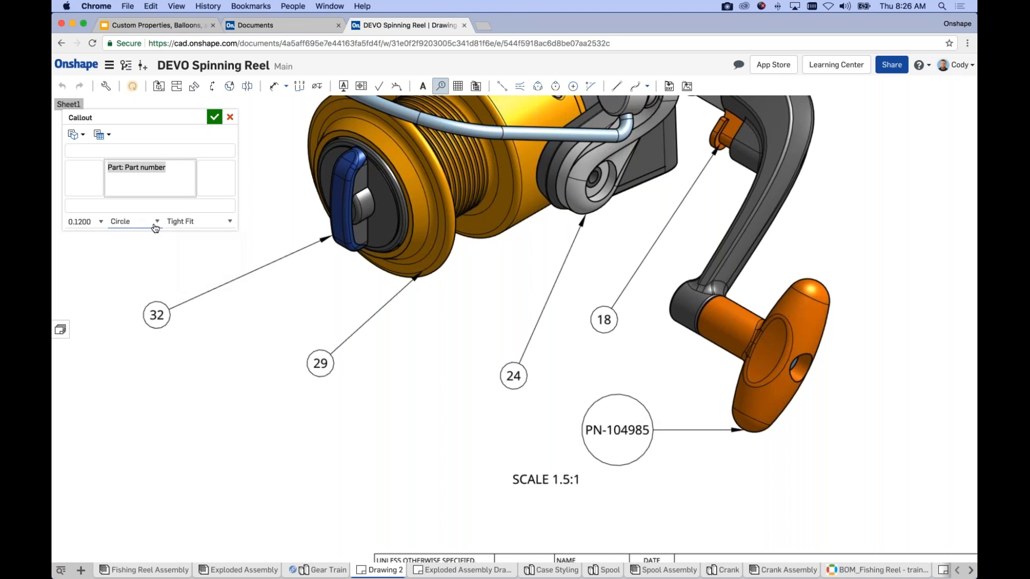
{"action": "left_click", "coordinate": [100, 222]}
{"action": "left_click", "coordinate": [105, 222]}
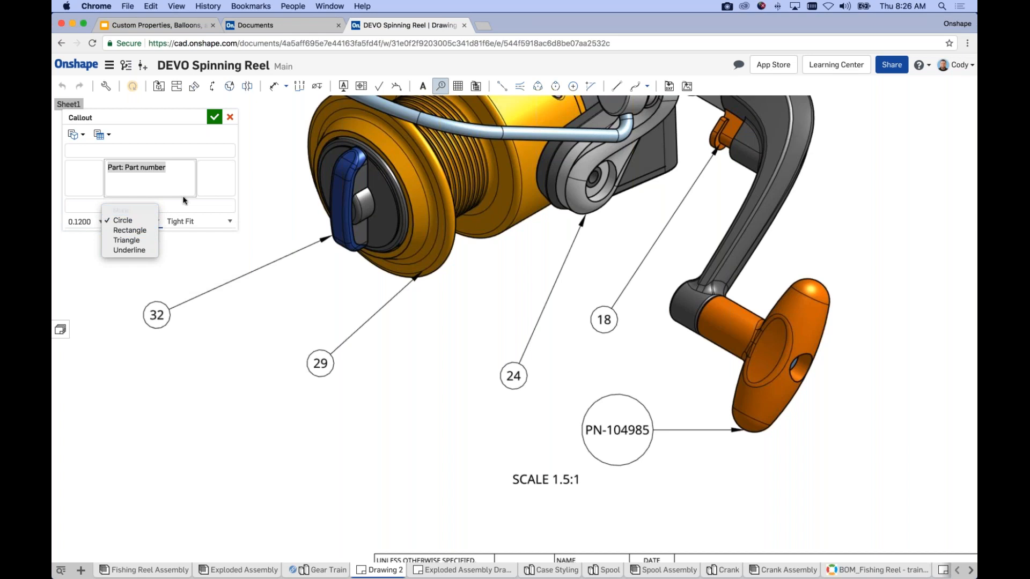
{"action": "left_click", "coordinate": [123, 221]}
{"action": "left_click", "coordinate": [186, 223]}
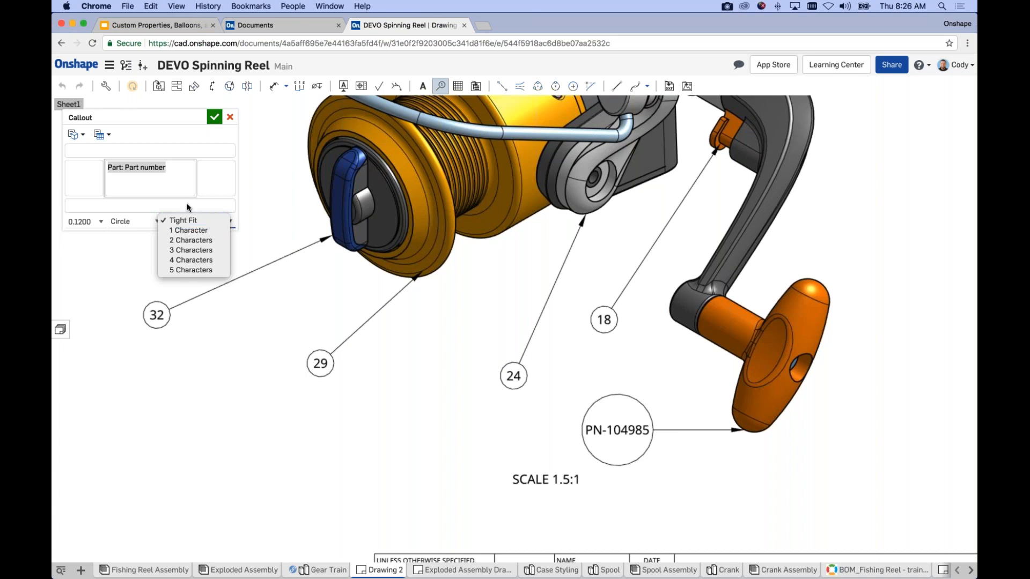
{"action": "left_click", "coordinate": [179, 219]}
Step: Examine the additional text fields around the callout's main text without filling them, and finish the callout
{"action": "left_click", "coordinate": [158, 151]}
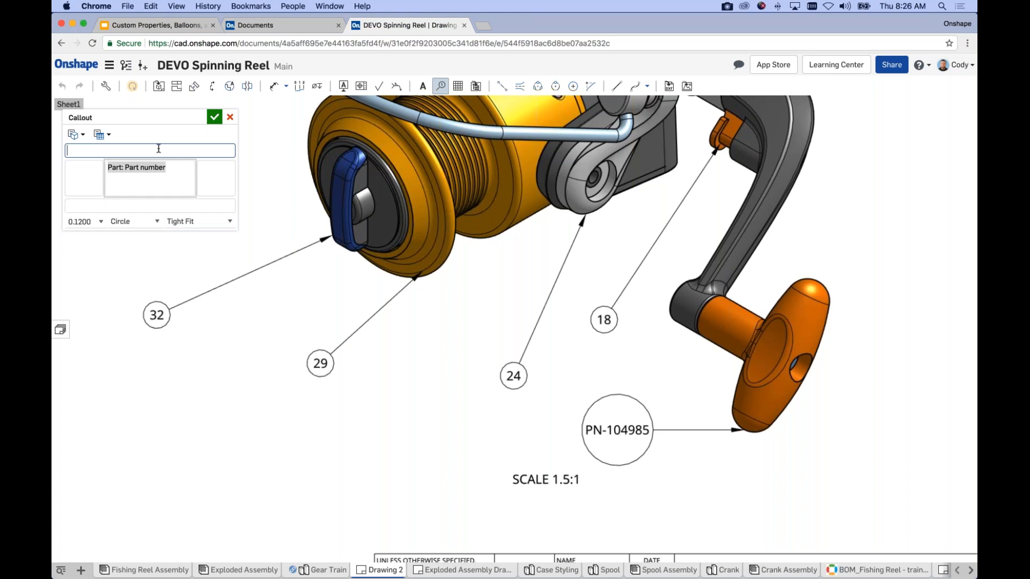
{"action": "left_click", "coordinate": [174, 206]}
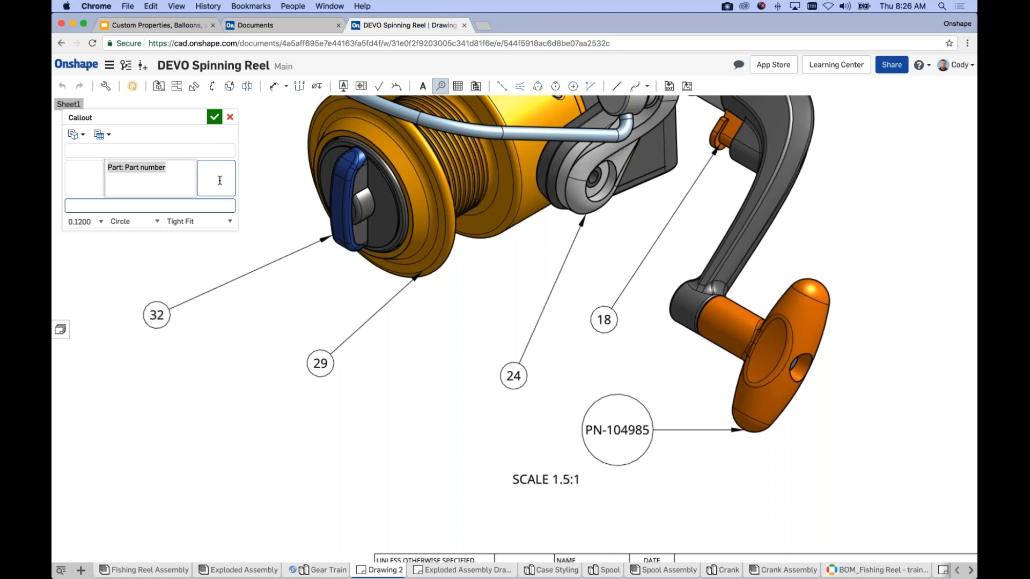
{"action": "left_click", "coordinate": [174, 150]}
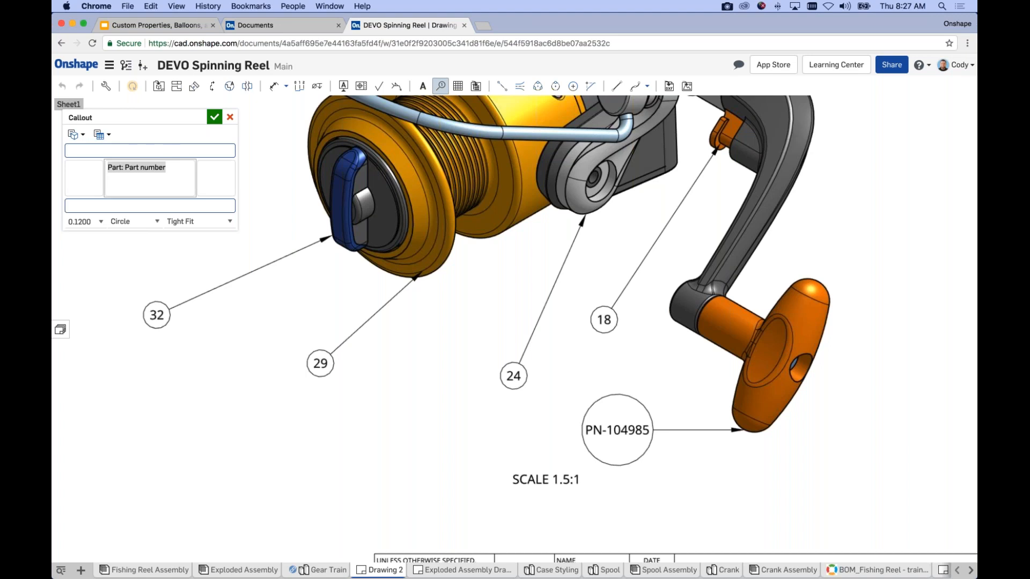
{"action": "left_click", "coordinate": [74, 180]}
{"action": "left_click", "coordinate": [219, 172]}
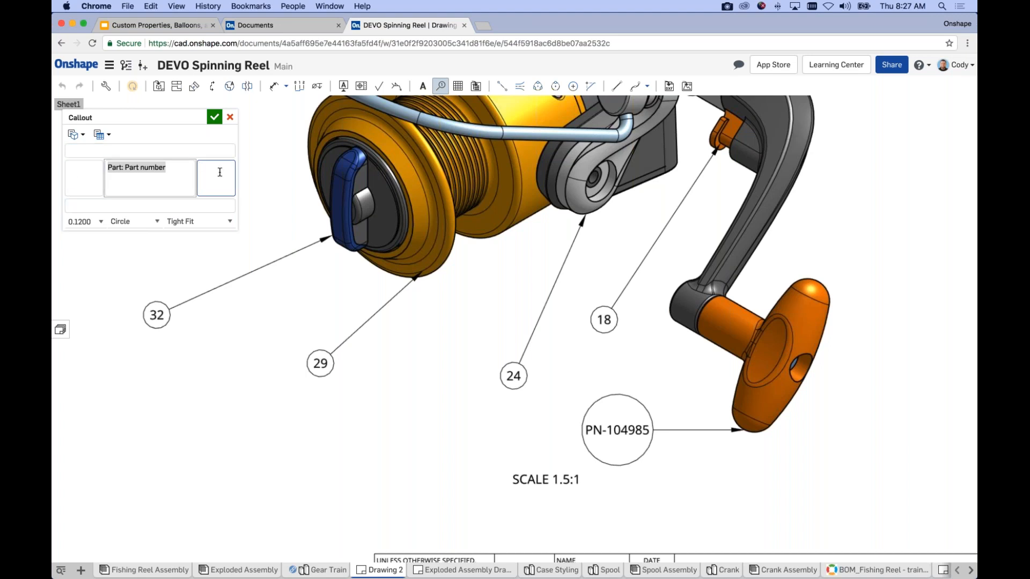
{"action": "left_click", "coordinate": [214, 115]}
Step: Review the whole sheet, compare it with the Fishing Reel Assembly's bill of materials by hiding and reshowing that table, and return to Drawing 2
{"action": "scroll", "coordinate": [294, 230], "scroll_direction": "up", "scroll_amount": 3}
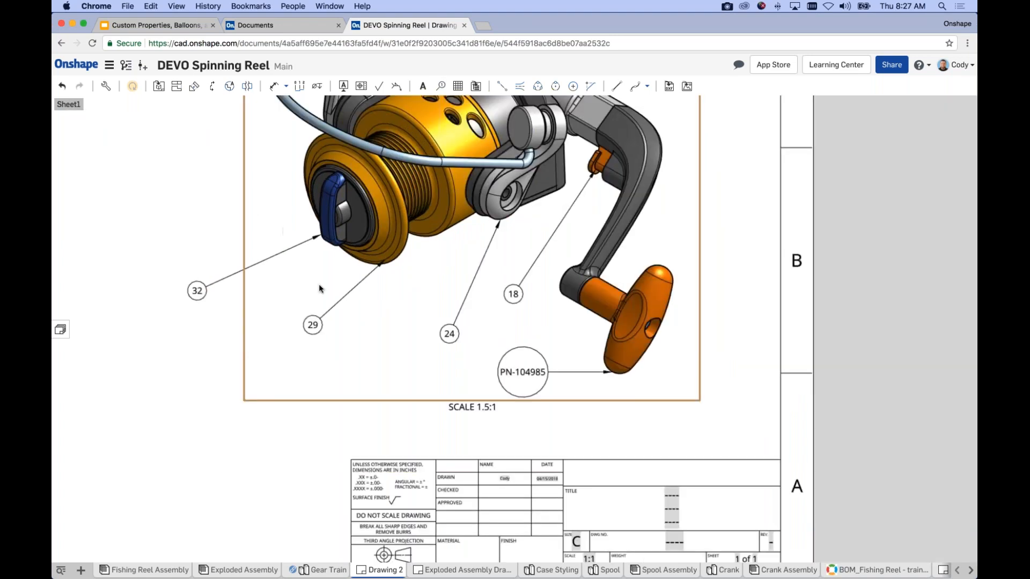
{"action": "middle_click_drag", "start_coordinate": [319, 284], "coordinate": [343, 292]}
{"action": "scroll", "coordinate": [340, 279], "scroll_direction": "down", "scroll_amount": 5}
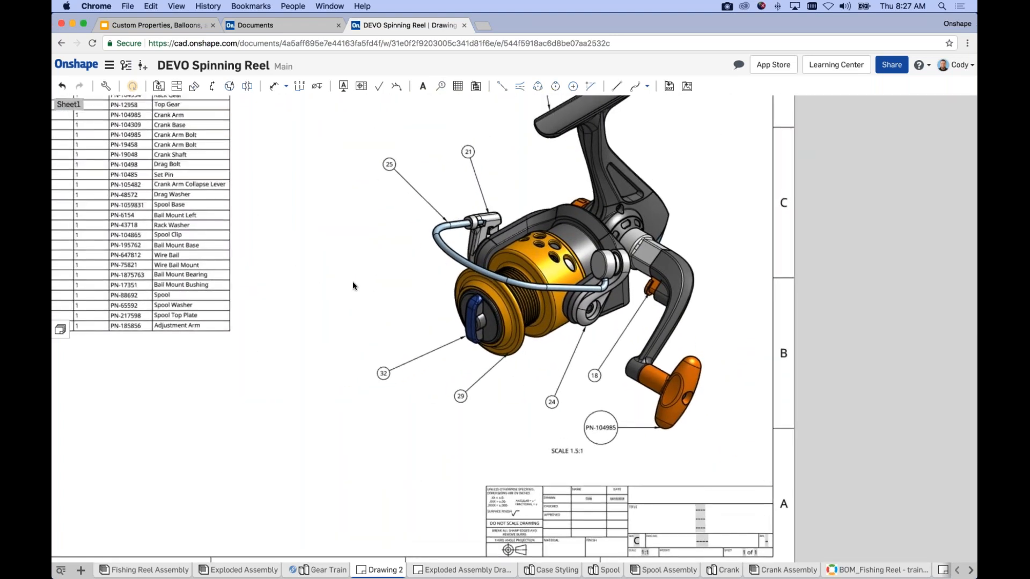
{"action": "scroll", "coordinate": [369, 285], "scroll_direction": "down", "scroll_amount": 3}
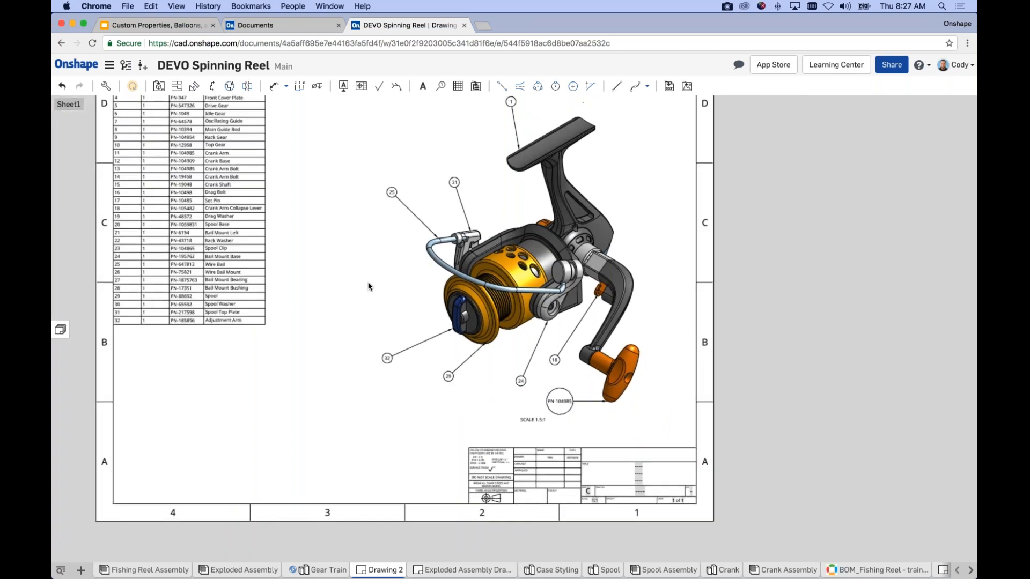
{"action": "scroll", "coordinate": [393, 313], "scroll_direction": "down", "scroll_amount": 3}
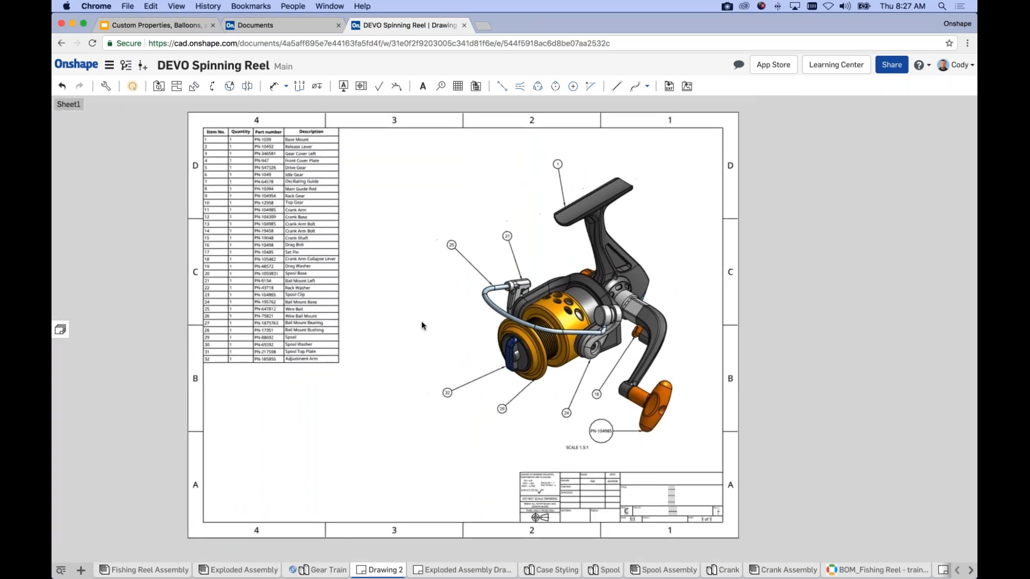
{"action": "left_click", "coordinate": [160, 572]}
{"action": "scroll", "coordinate": [563, 382], "scroll_direction": "down", "scroll_amount": 1}
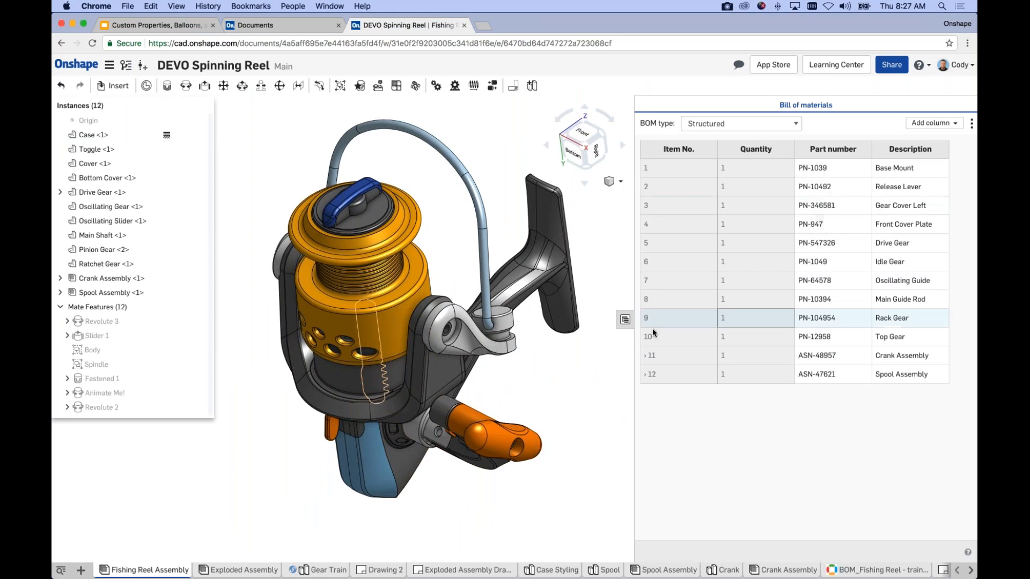
{"action": "left_click", "coordinate": [625, 320]}
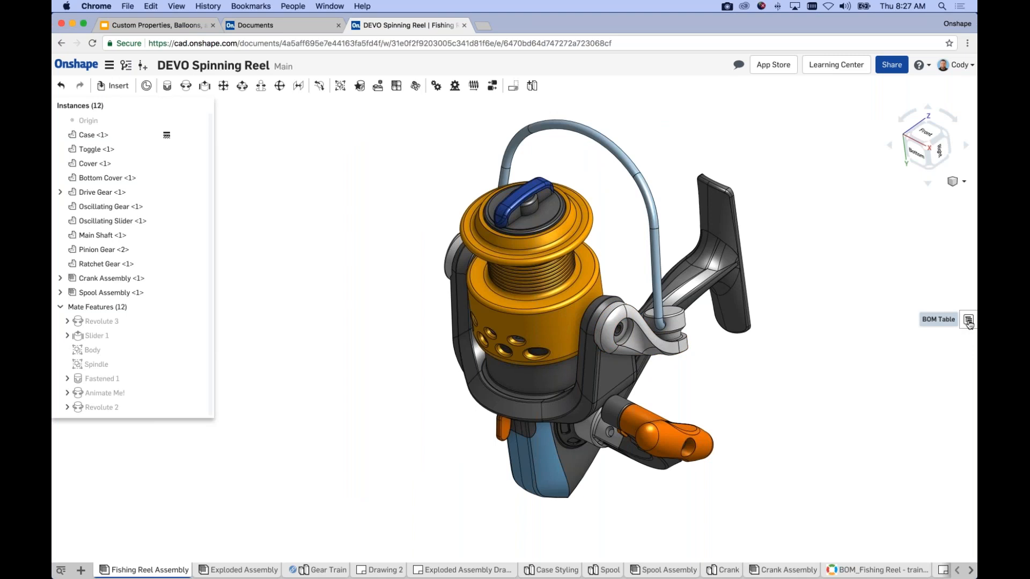
{"action": "left_click", "coordinate": [968, 321]}
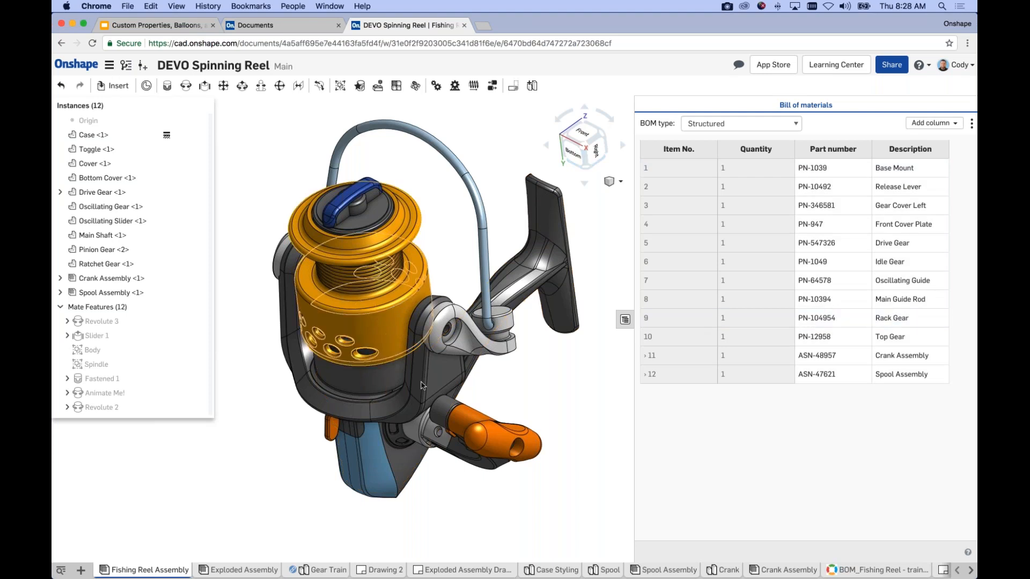
{"action": "left_click", "coordinate": [385, 569]}
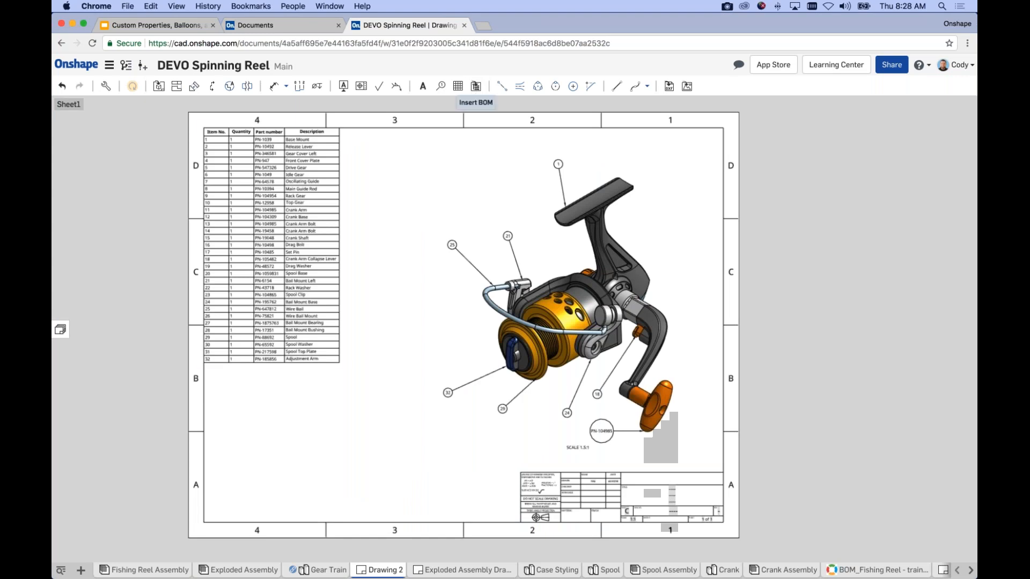
{"action": "left_click", "coordinate": [218, 165]}
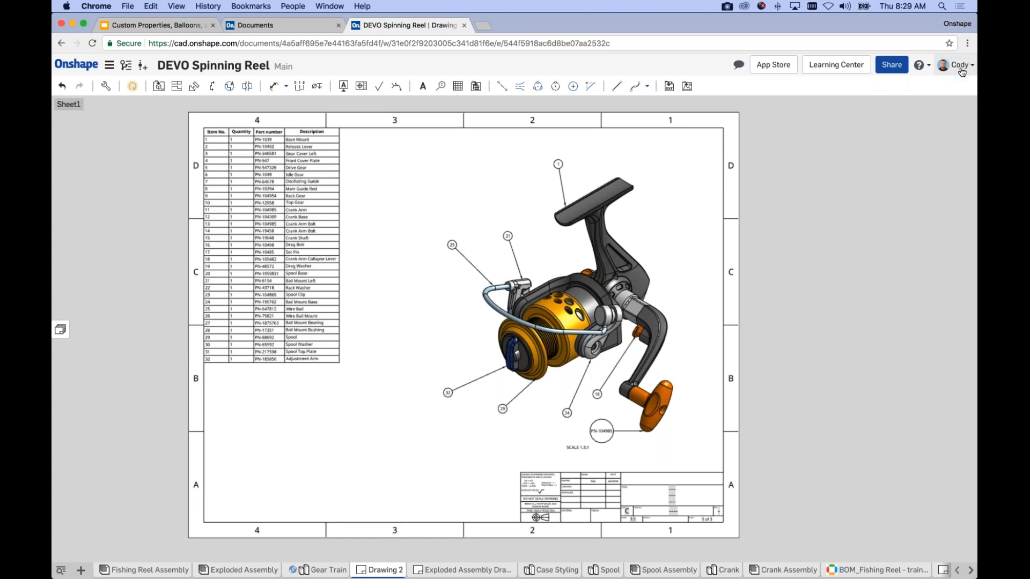
Step: Open the Midwest Machine Tech, Inc. company properties in the account settings and start a new property
{"action": "left_click", "coordinate": [961, 71]}
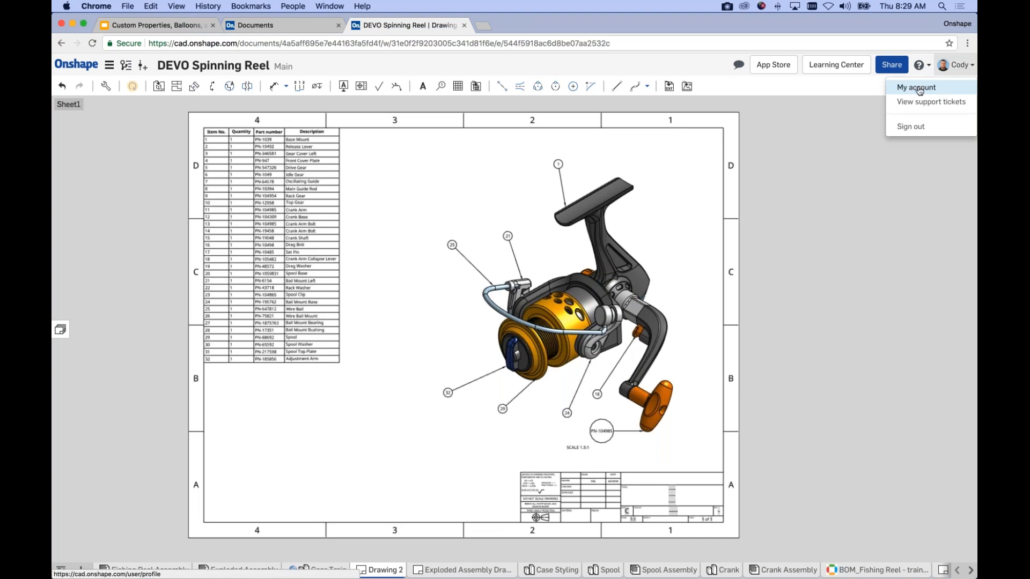
{"action": "left_click", "coordinate": [919, 89]}
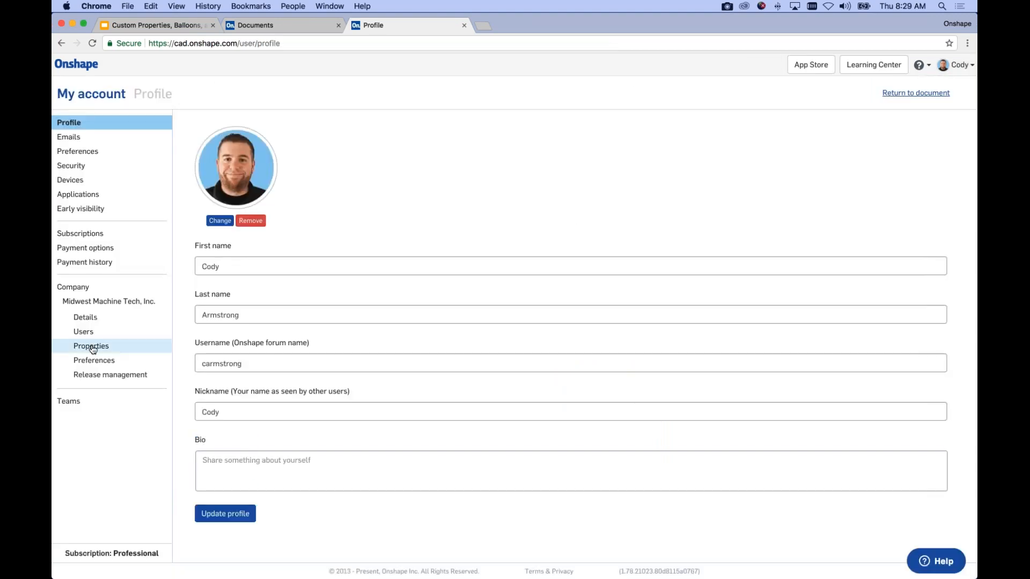
{"action": "left_click", "coordinate": [91, 347]}
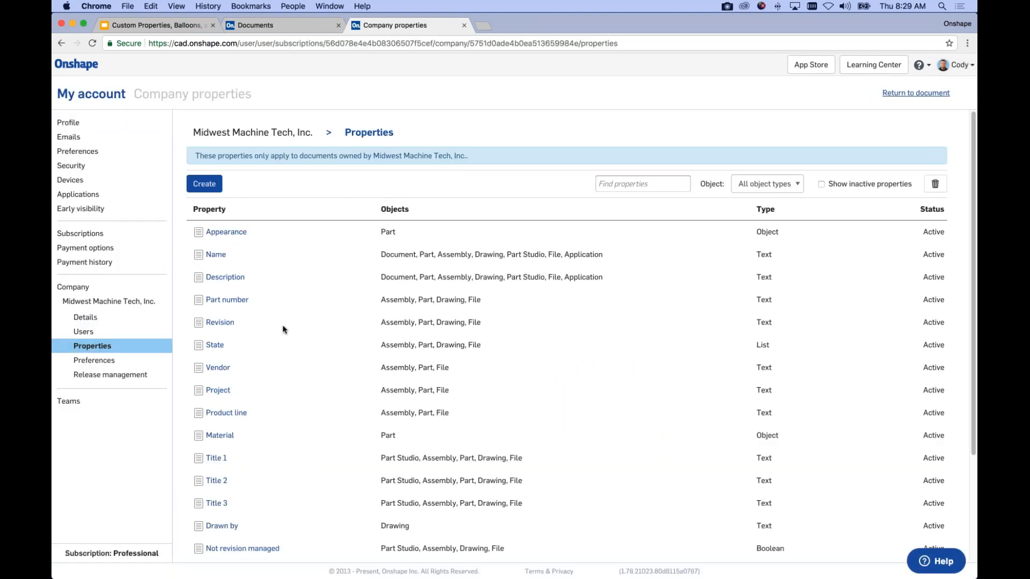
{"action": "scroll", "coordinate": [415, 304], "scroll_direction": "down", "scroll_amount": 1}
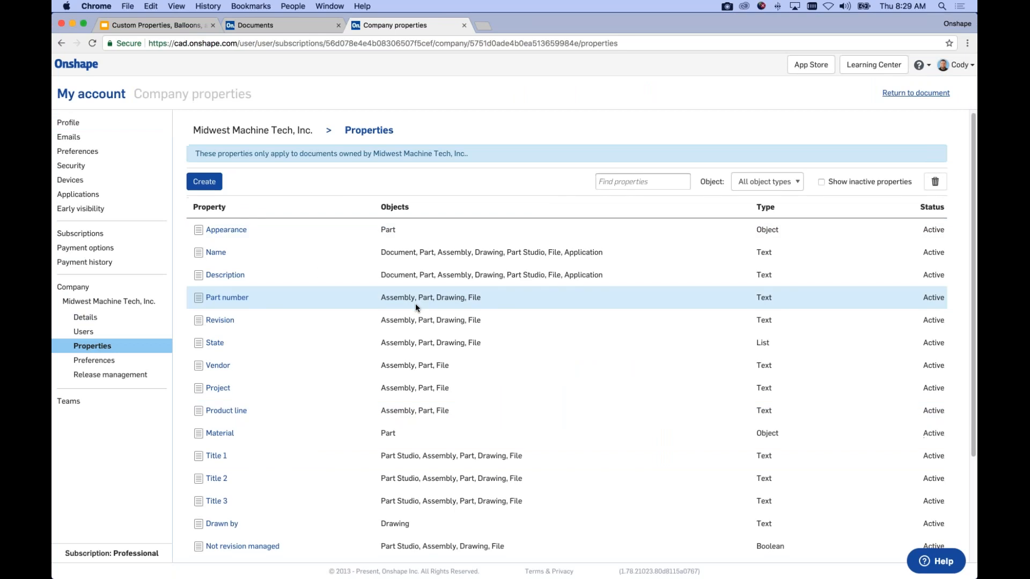
{"action": "left_click", "coordinate": [204, 181]}
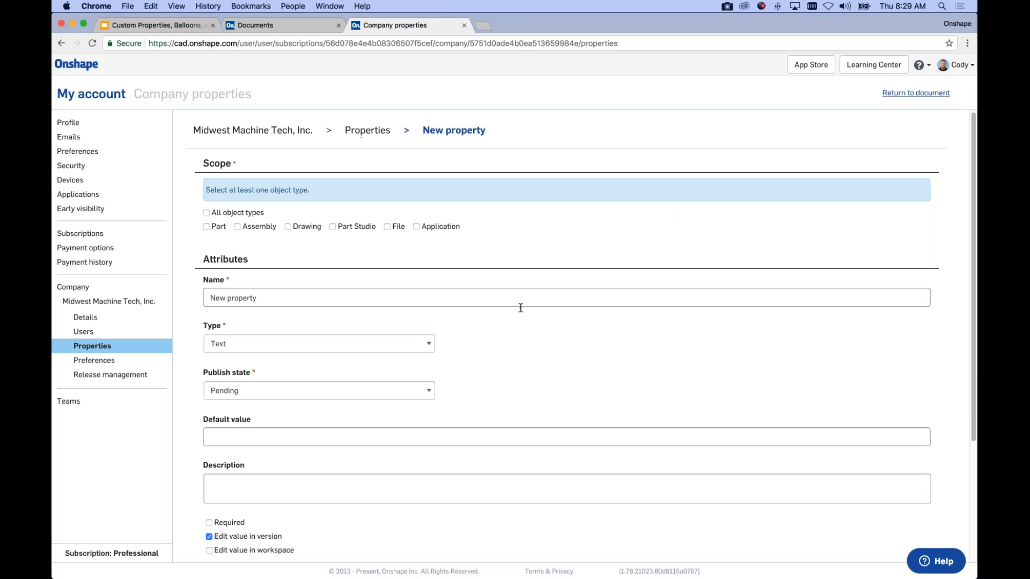
Step: Examine the new property form's scope, available types, publish state, edit and validation options, keeping the type as Text
{"action": "scroll", "coordinate": [519, 306], "scroll_direction": "down", "scroll_amount": 3}
{"action": "left_click", "coordinate": [431, 231]}
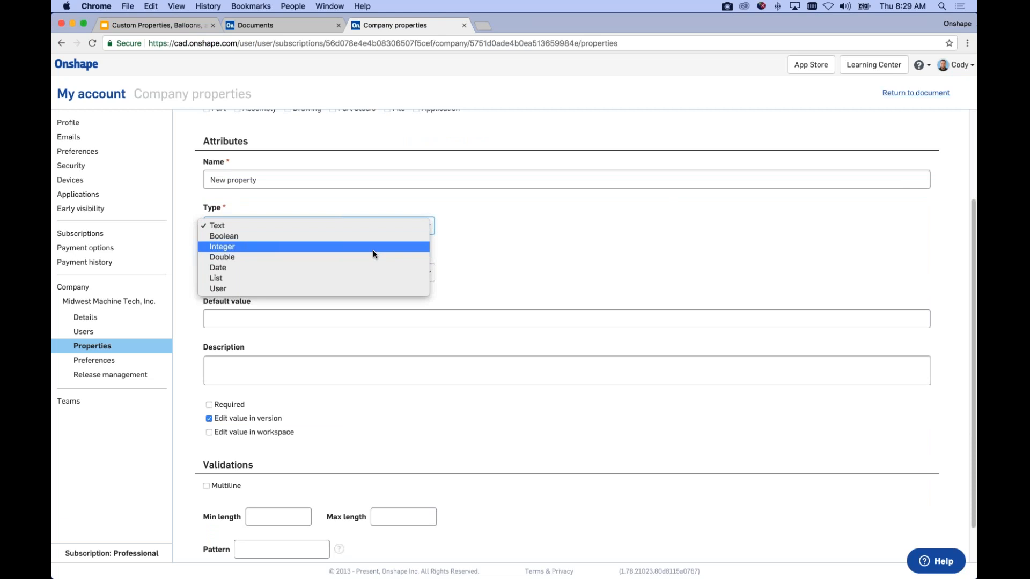
{"action": "left_click", "coordinate": [616, 240]}
{"action": "scroll", "coordinate": [493, 247], "scroll_direction": "down", "scroll_amount": 2}
{"action": "scroll", "coordinate": [493, 248], "scroll_direction": "up", "scroll_amount": 5}
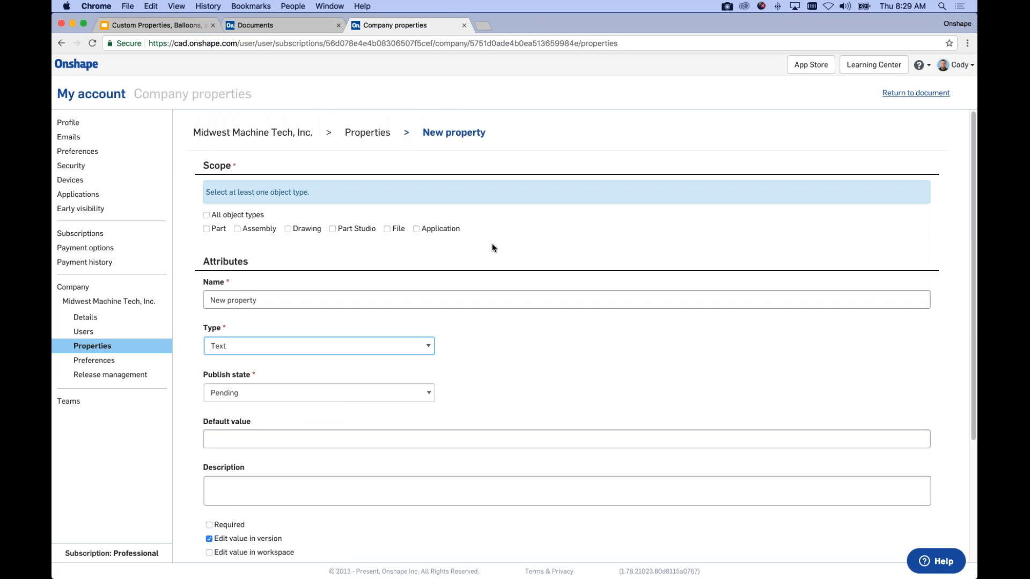
{"action": "scroll", "coordinate": [509, 224], "scroll_direction": "down", "scroll_amount": 3}
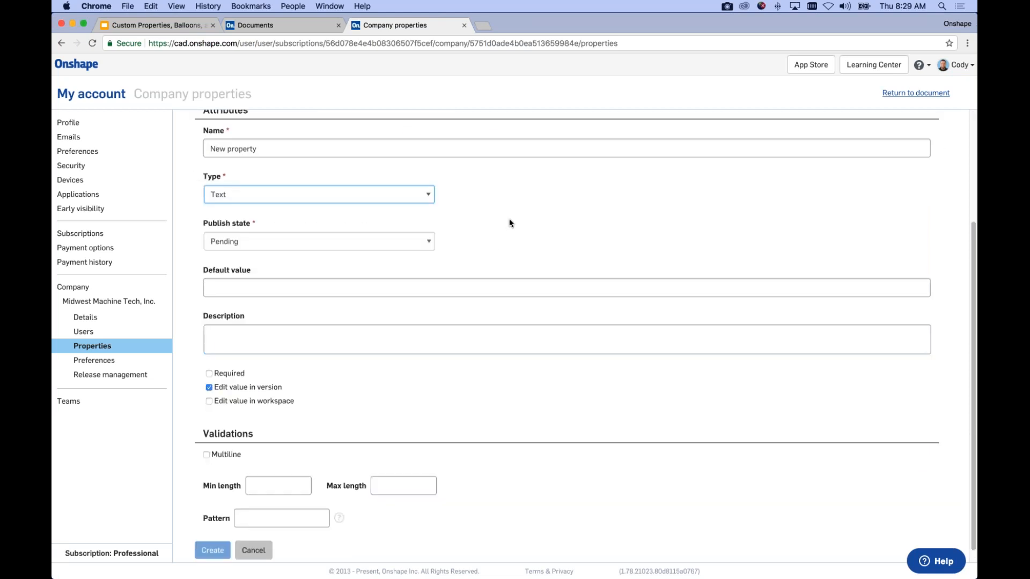
{"action": "scroll", "coordinate": [510, 220], "scroll_direction": "down", "scroll_amount": 1}
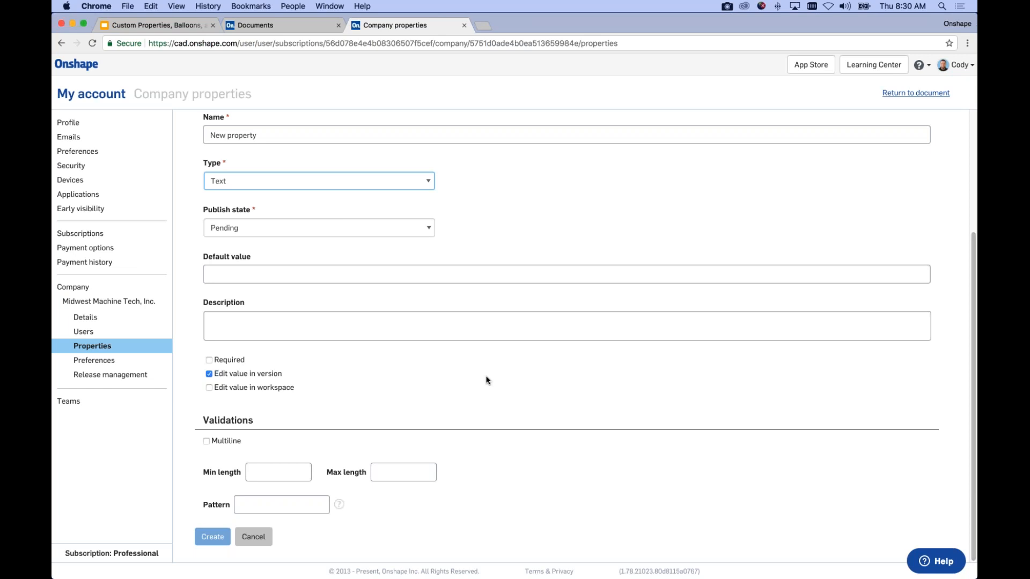
{"action": "scroll", "coordinate": [460, 380], "scroll_direction": "up", "scroll_amount": 2}
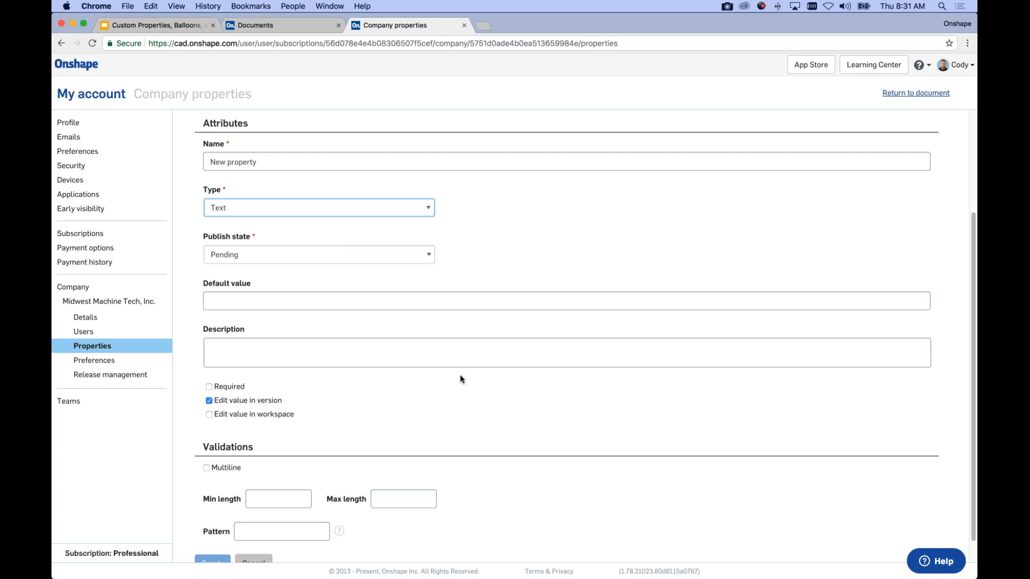
{"action": "scroll", "coordinate": [563, 232], "scroll_direction": "up", "scroll_amount": 5}
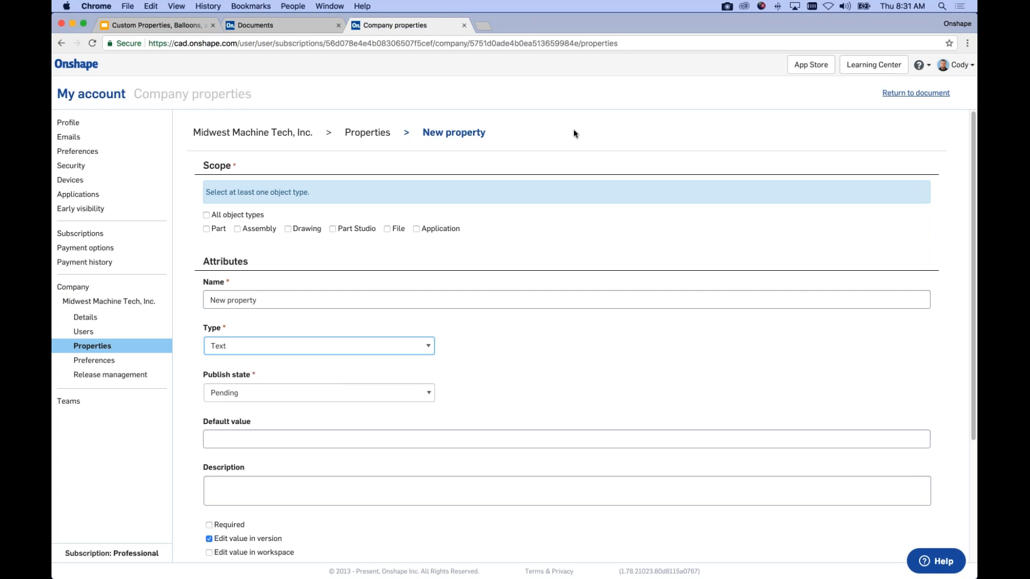
Step: Switch to the Google Slides presentation and present it full screen from slide 7 about learn.onshape.com
{"action": "left_click", "coordinate": [177, 27]}
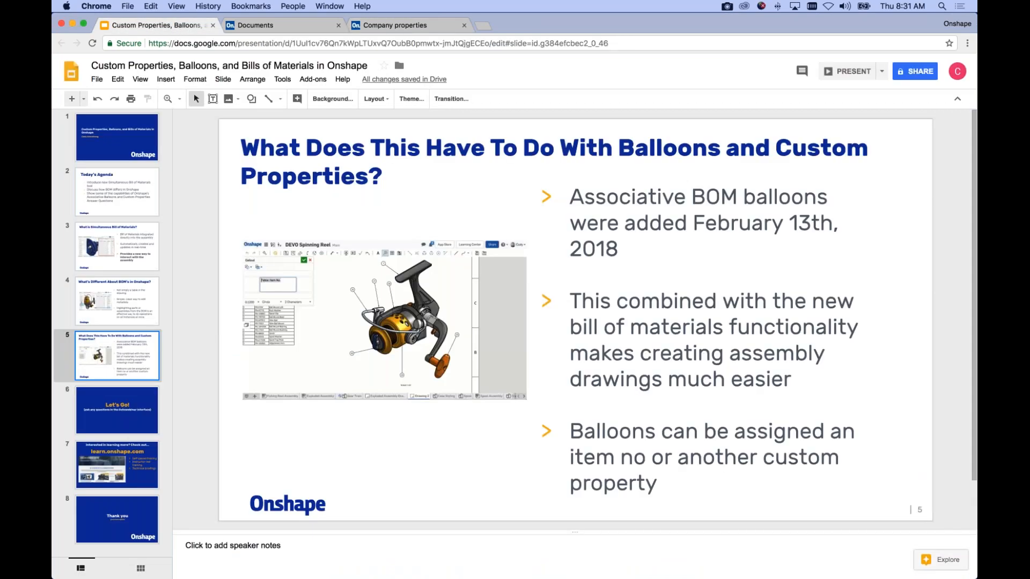
{"action": "left_click", "coordinate": [146, 474]}
{"action": "left_click", "coordinate": [847, 72]}
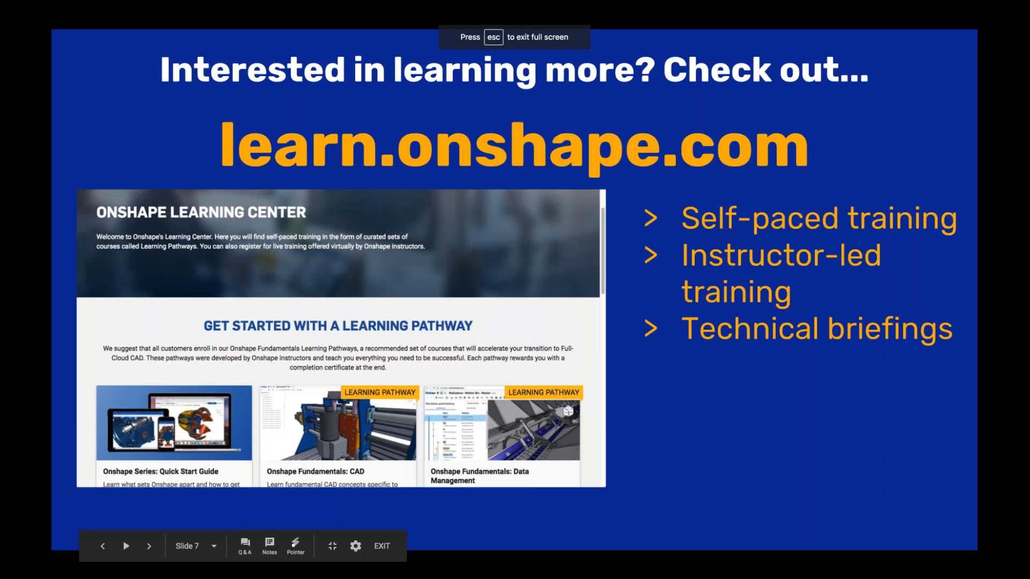